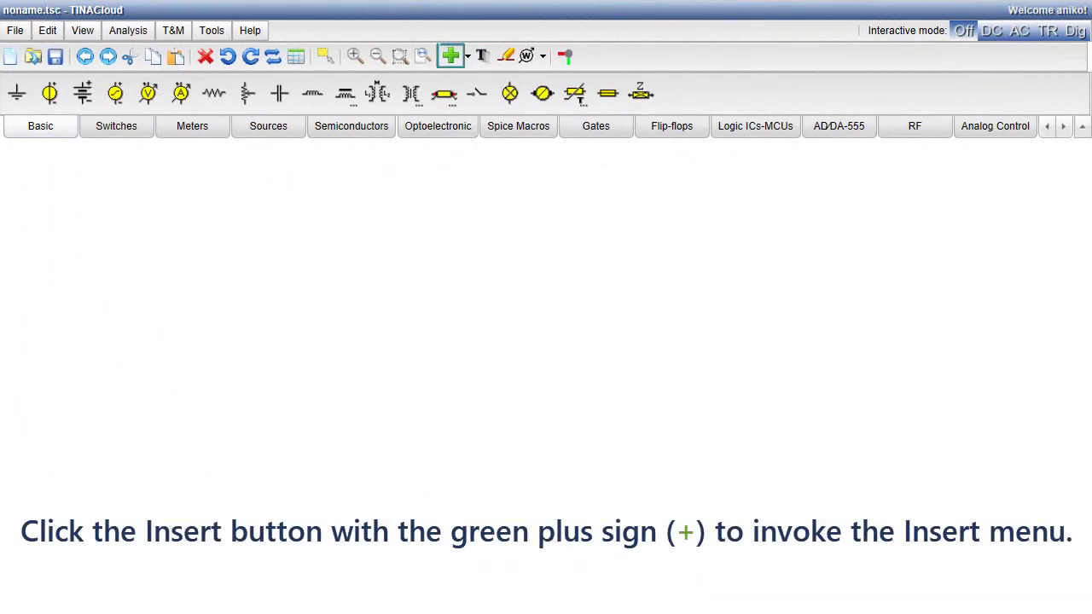
# Begin a macro upload named 'Half adder Verilog' with its source set to From file.
pyautogui.click(451, 56)
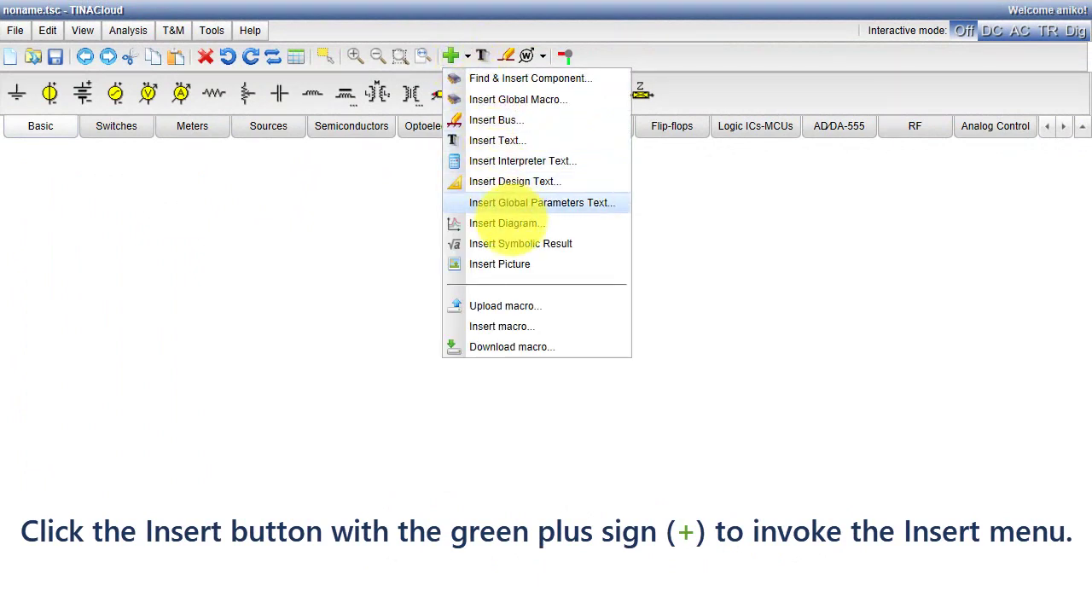
pyautogui.click(534, 307)
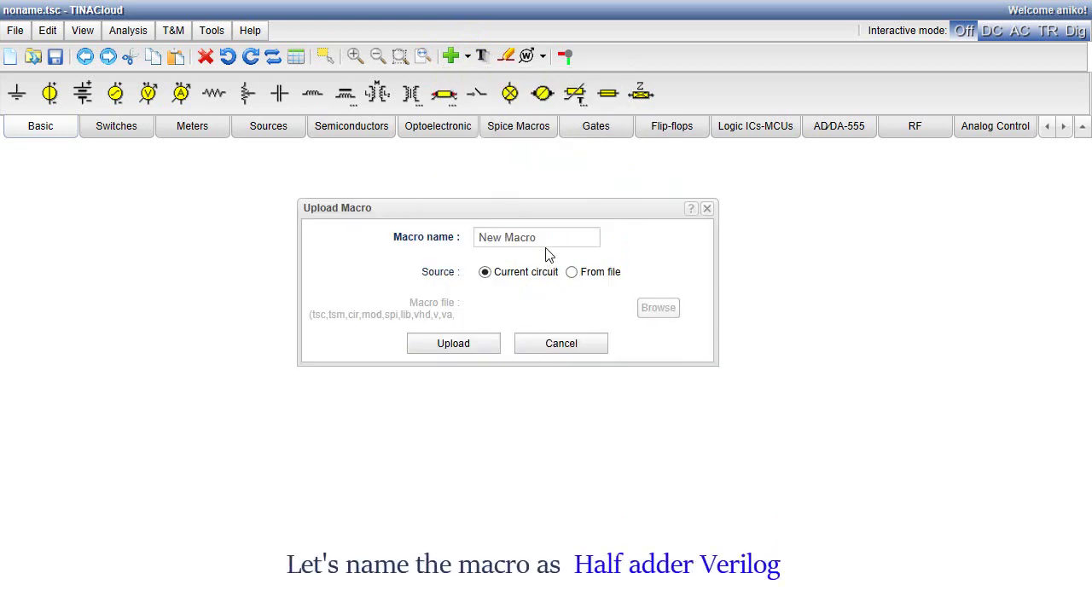
pyautogui.click(494, 240)
pyautogui.write('H')
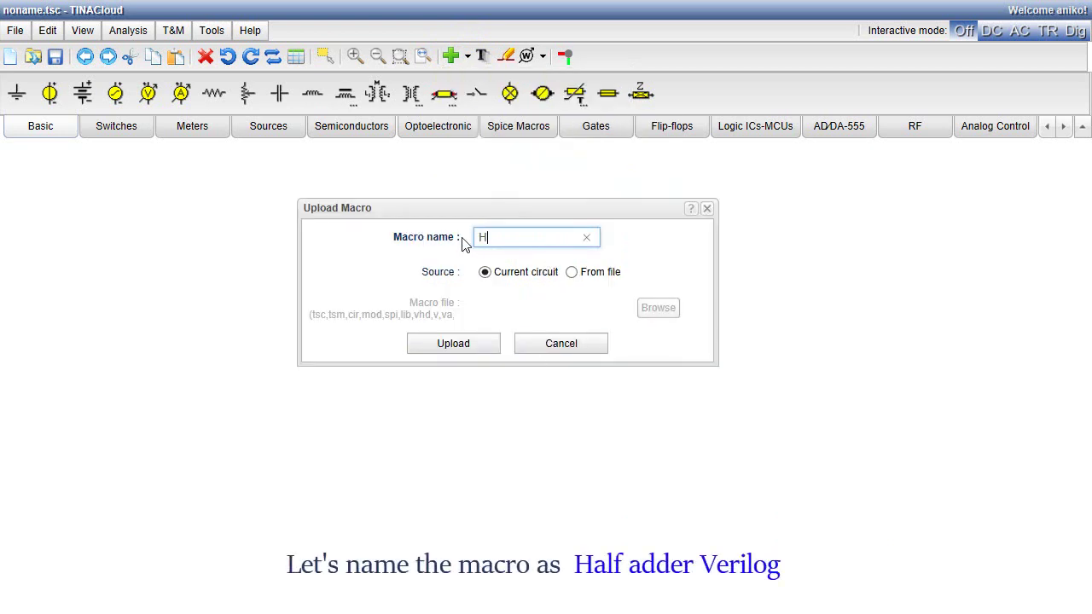
pyautogui.write('alf adder Verilog')
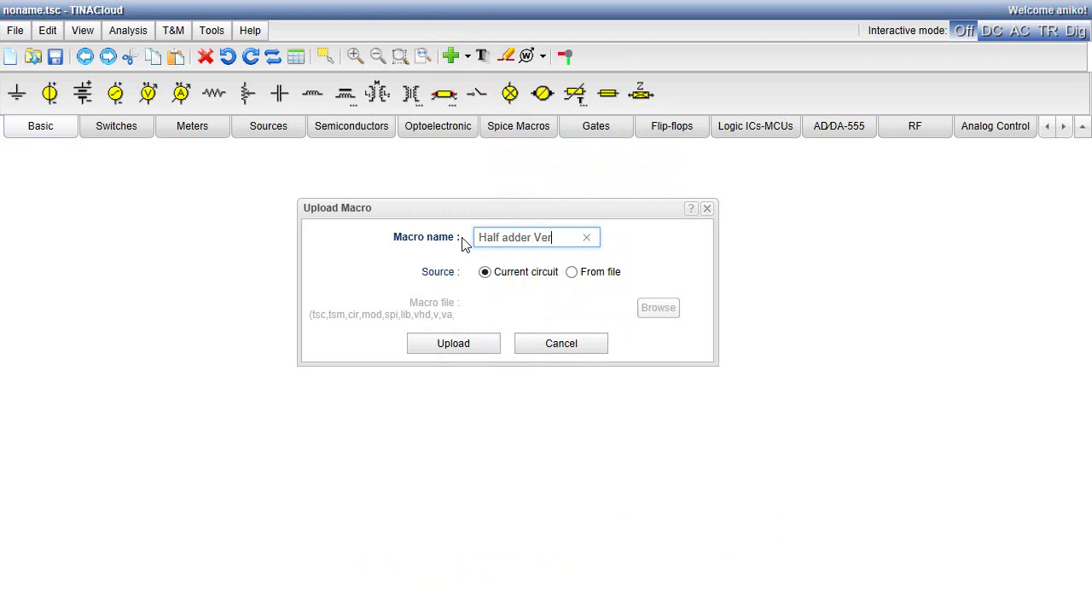
pyautogui.click(573, 273)
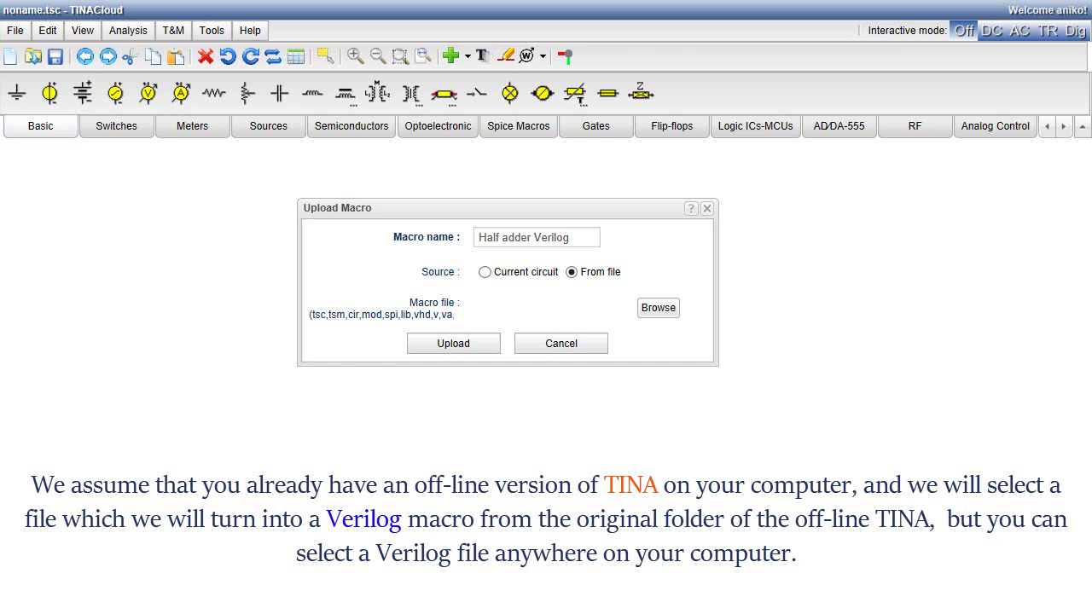
# Choose Half adder Verilog.v from the Examples > Verilog folder and upload it as the macro.
pyautogui.click(656, 314)
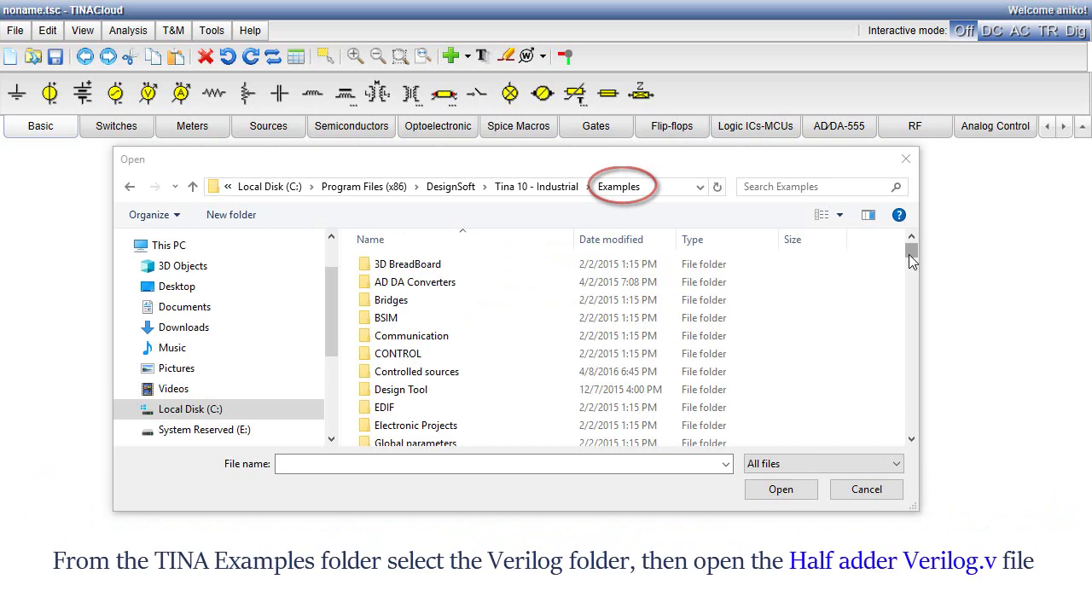
pyautogui.moveTo(908, 254); pyautogui.dragTo(910, 288)
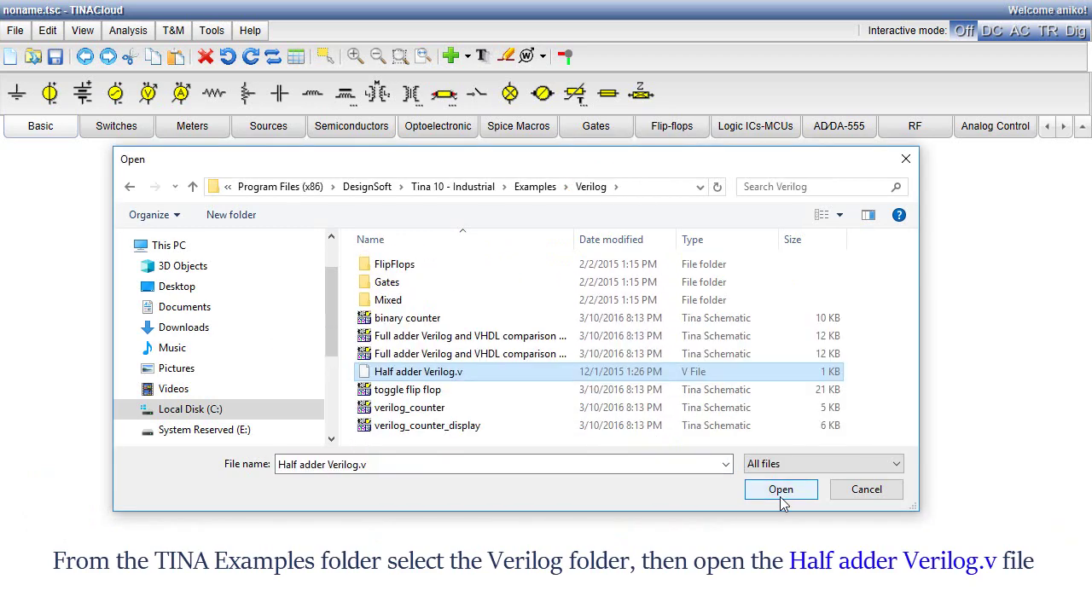
pyautogui.click(780, 490)
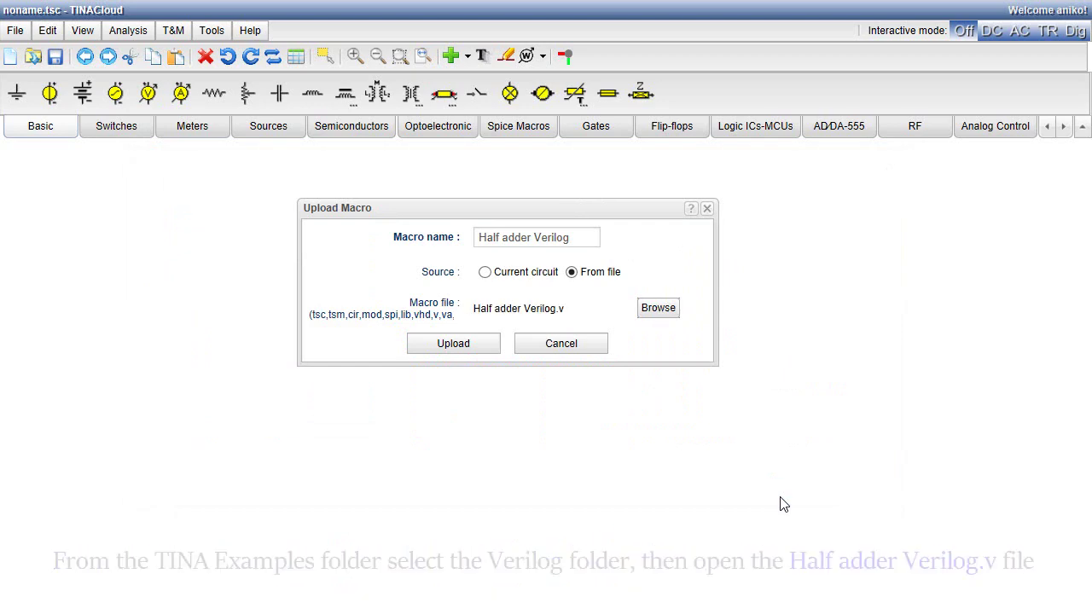
pyautogui.click(453, 348)
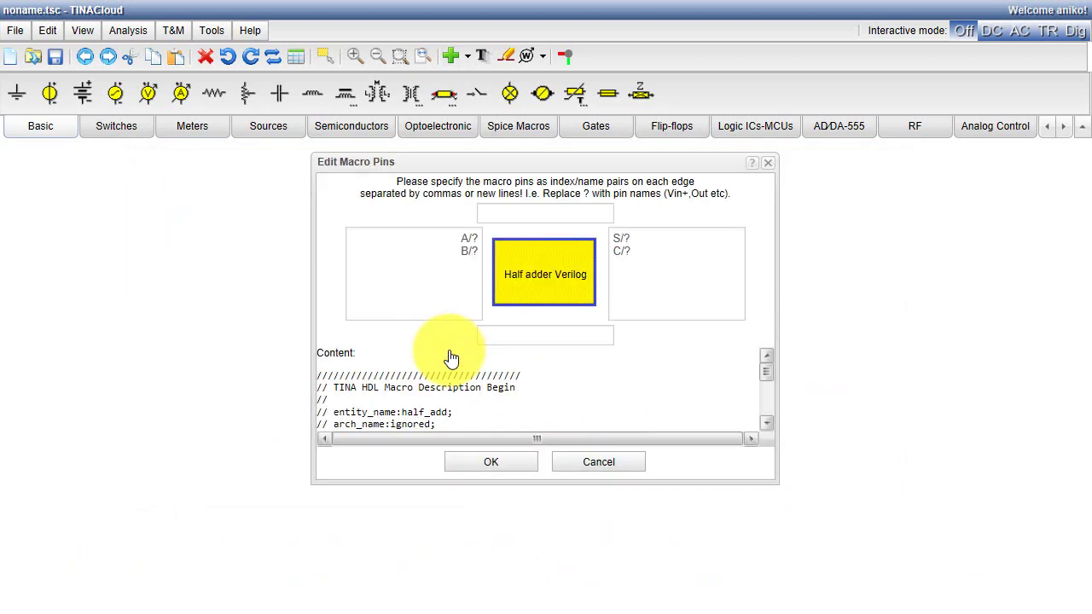
# Replace the placeholder pin names with A, B, S and C.
pyautogui.moveTo(767, 371); pyautogui.dragTo(733, 398)
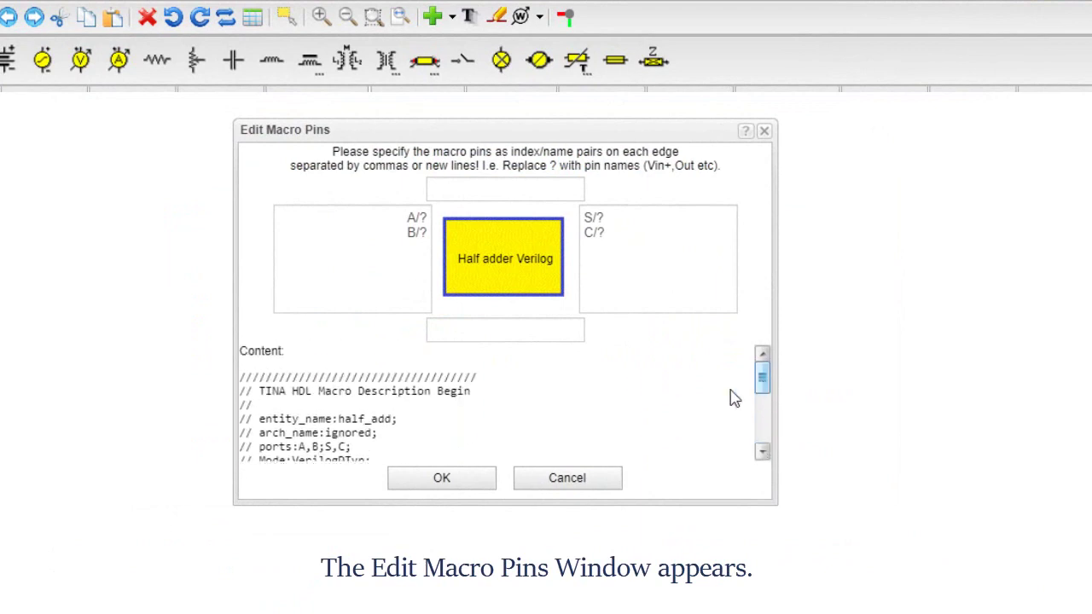
pyautogui.click(427, 218)
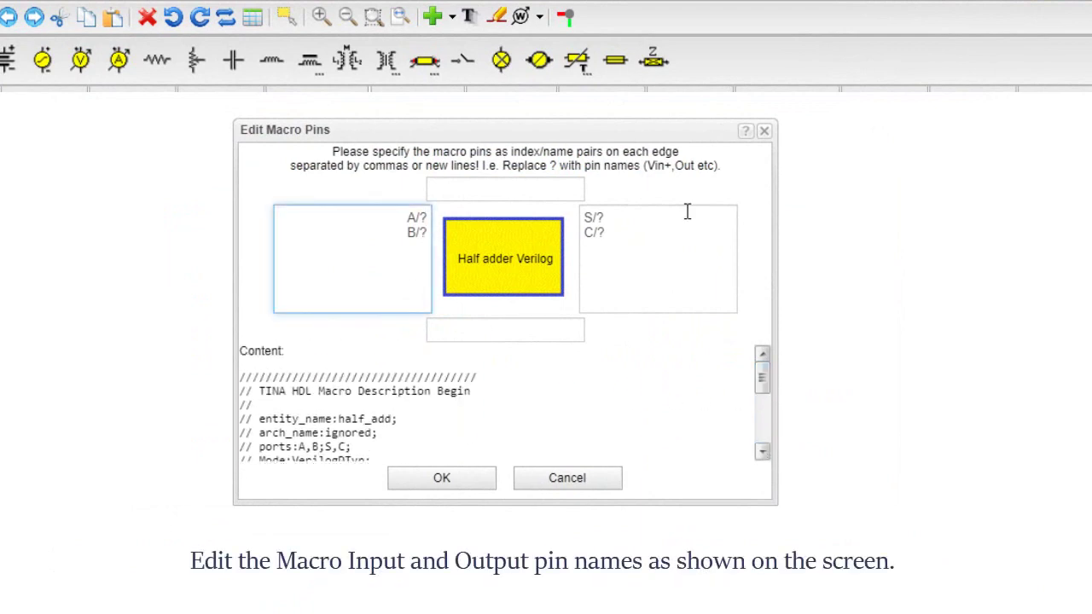
pyautogui.press('BackSpace')
pyautogui.write('A')
pyautogui.click(429, 237)
pyautogui.press('BackSpace')
pyautogui.write('B')
pyautogui.click(605, 217)
pyautogui.press('BackSpace')
pyautogui.write('S')
pyautogui.click(605, 232)
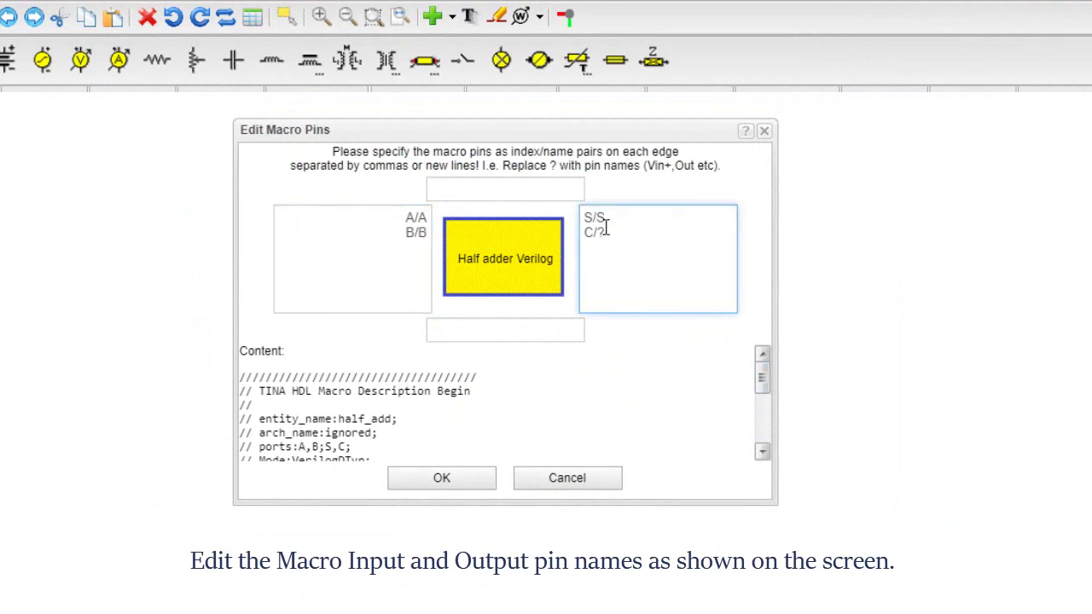
pyautogui.press('BackSpace')
pyautogui.write('C')
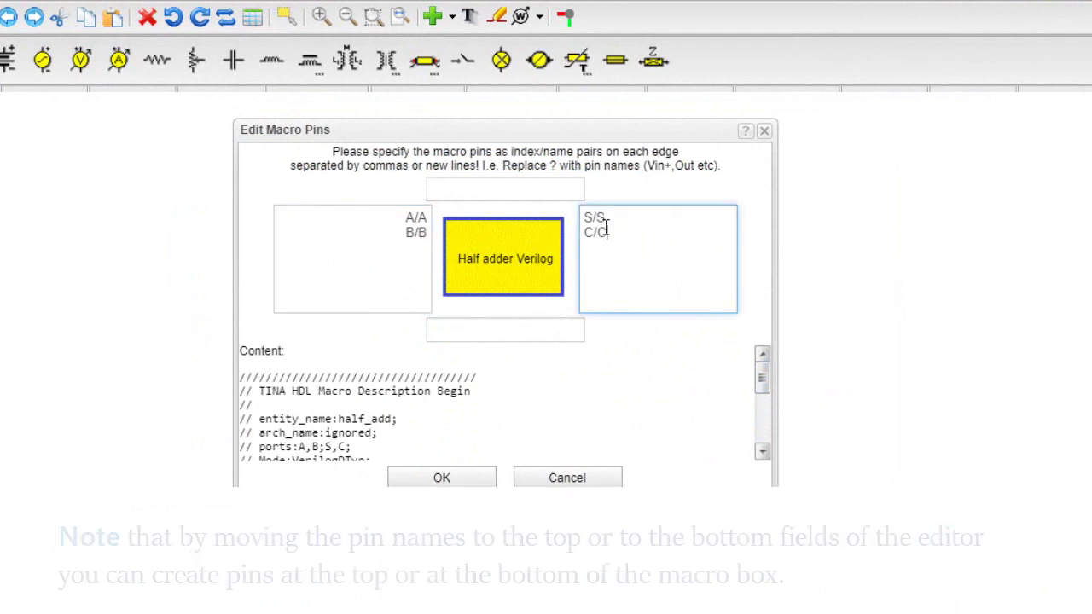
# Move pin A to the macro's top edge and pin S to its left edge.
pyautogui.moveTo(426, 218); pyautogui.dragTo(406, 217)
pyautogui.hotkey('ctrl', 'c')
pyautogui.rightClick(408, 219)
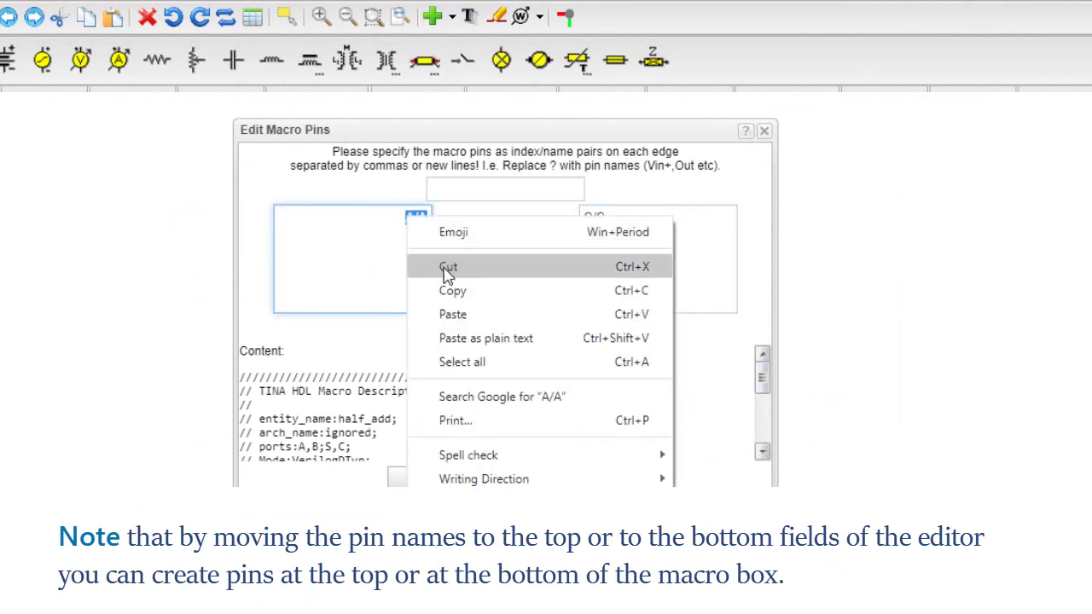
pyautogui.click(448, 267)
pyautogui.click(439, 189)
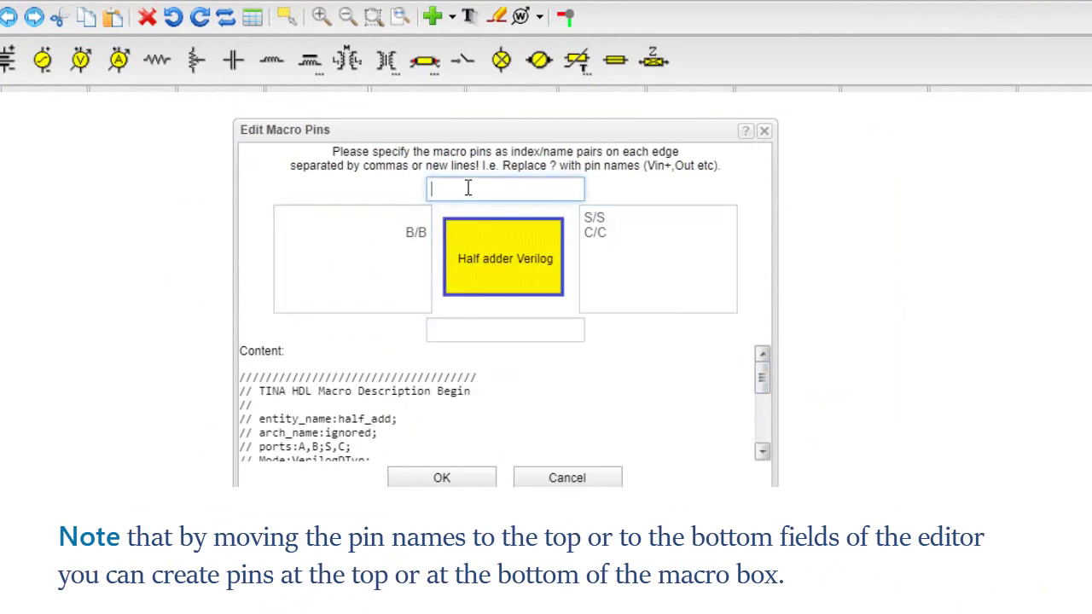
pyautogui.rightClick(467, 190)
pyautogui.click(513, 343)
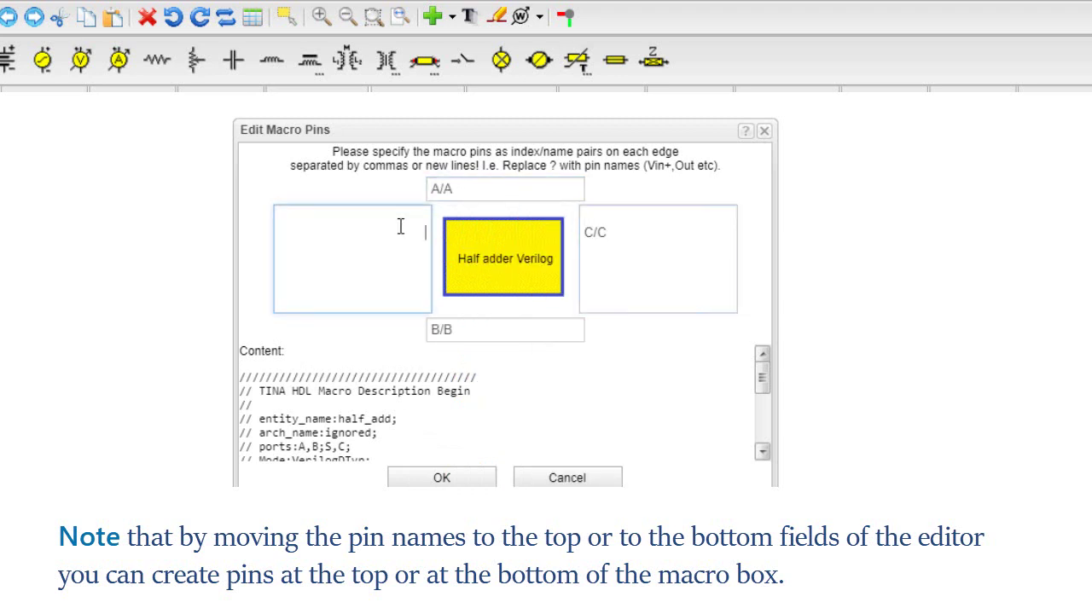
pyautogui.rightClick(363, 229)
pyautogui.click(474, 384)
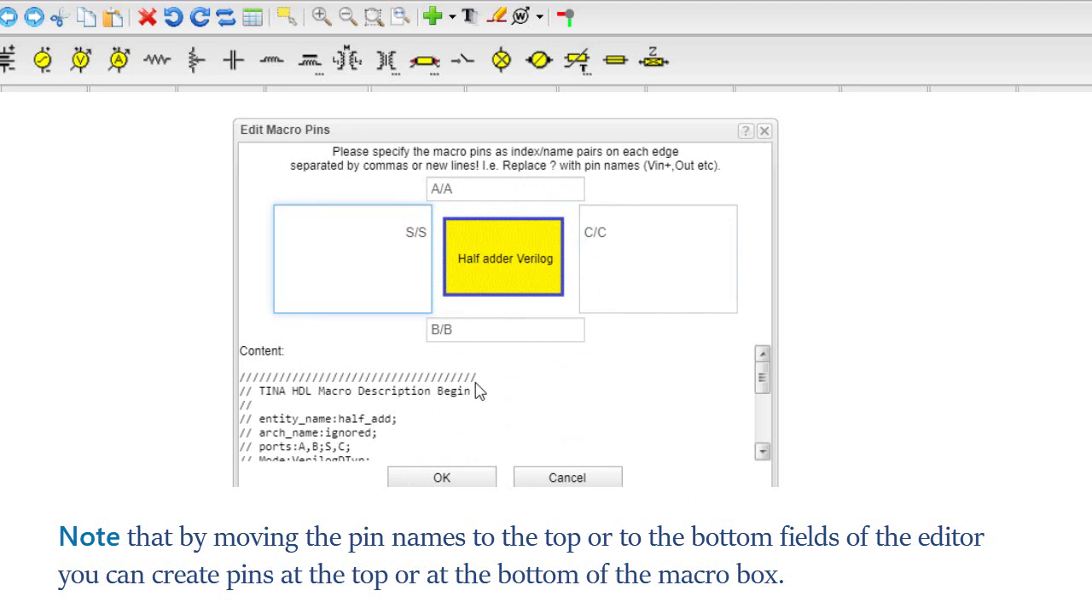
# Add Inp prefixes to the top and bottom pins and Out to the left pin, then confirm.
pyautogui.click(519, 191)
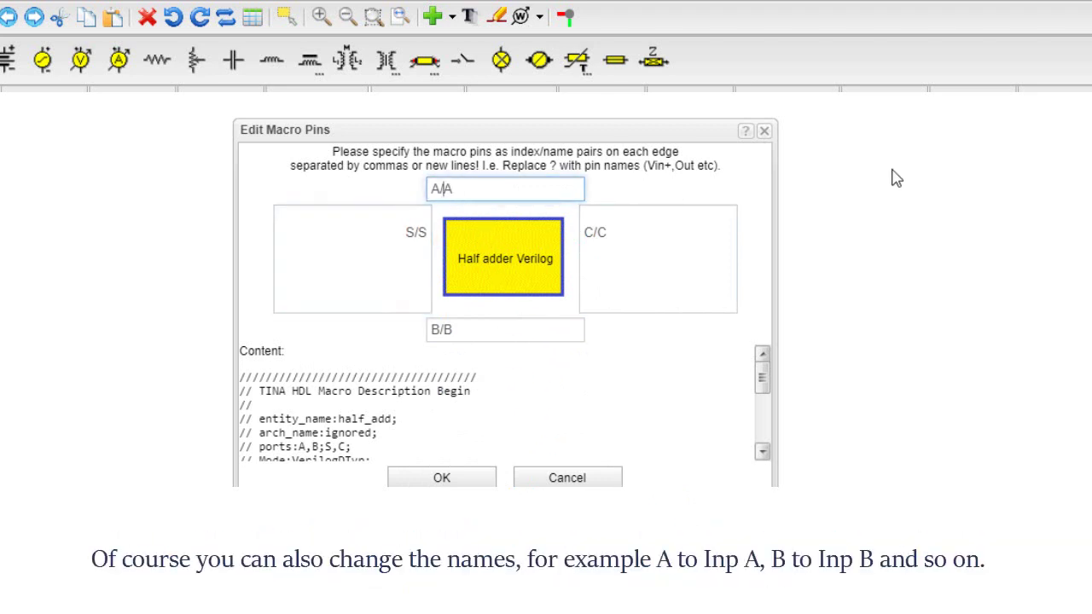
pyautogui.write('Inp')
pyautogui.click(468, 329)
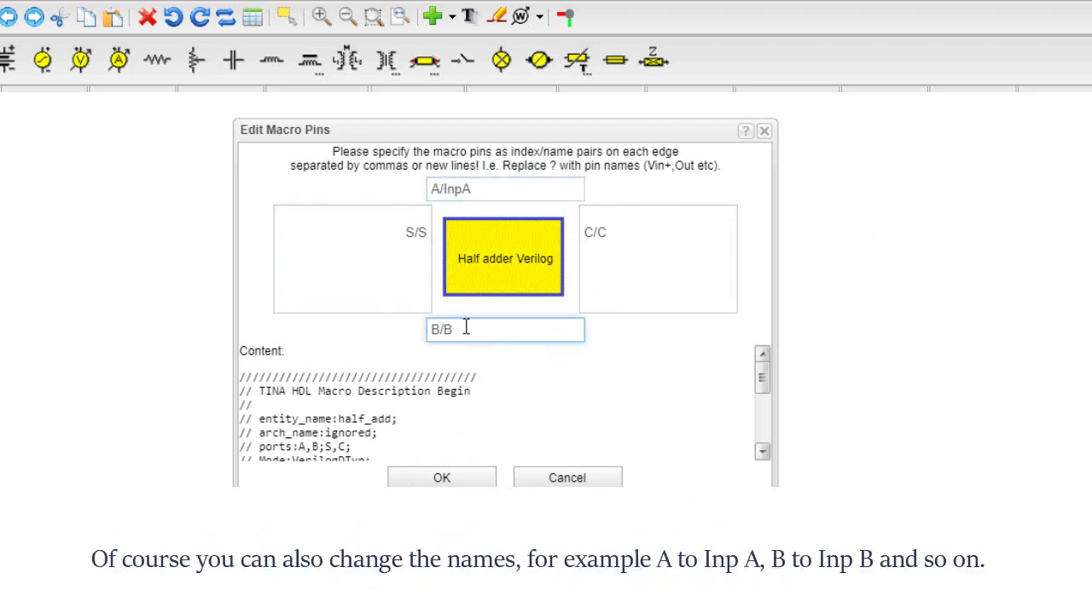
pyautogui.write('Inp')
pyautogui.click(418, 230)
pyautogui.write('Out')
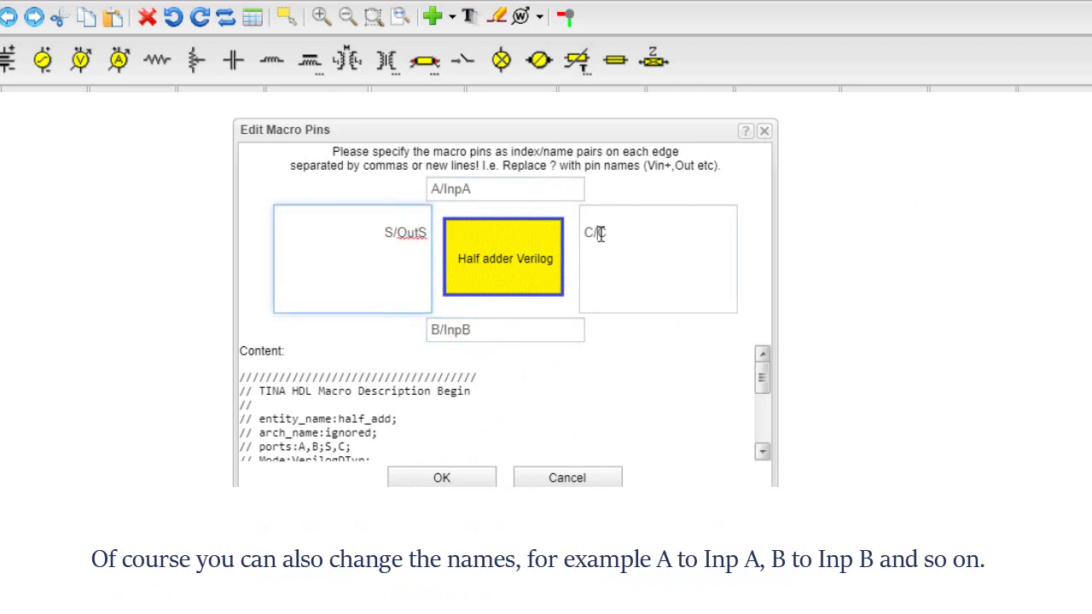
pyautogui.click(602, 234)
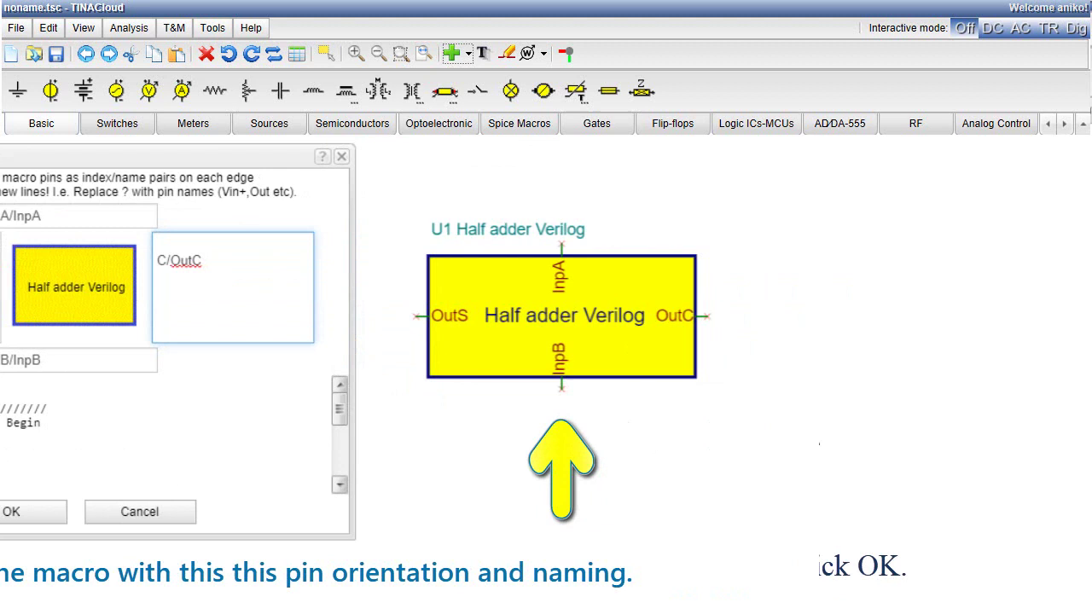
pyautogui.click(480, 504)
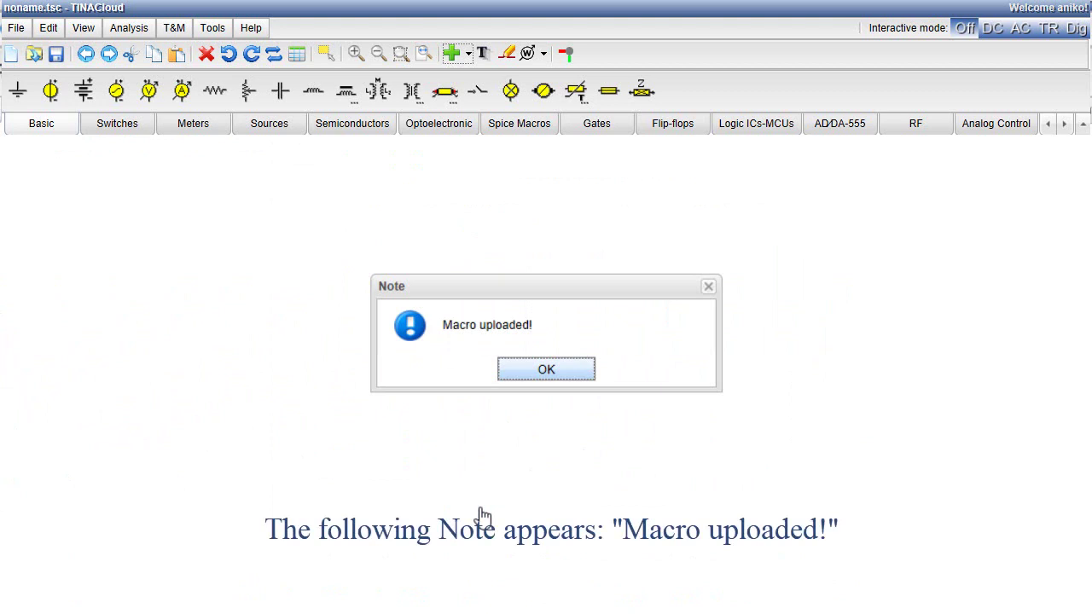
# Dismiss the upload note and place the Half adder Verilog macro on the schematic as U1.
pyautogui.click(546, 377)
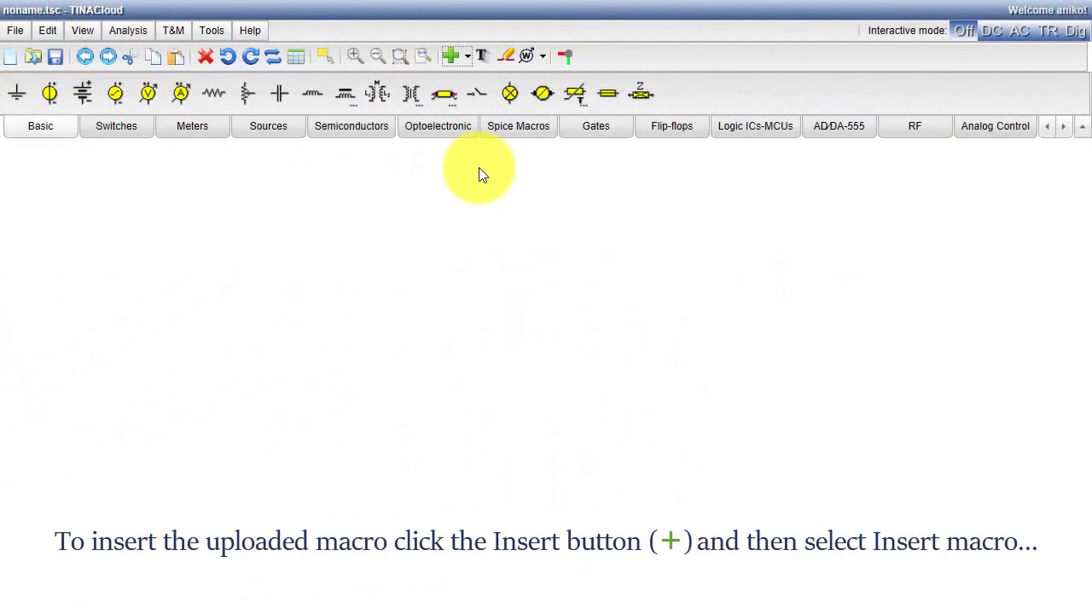
pyautogui.click(465, 63)
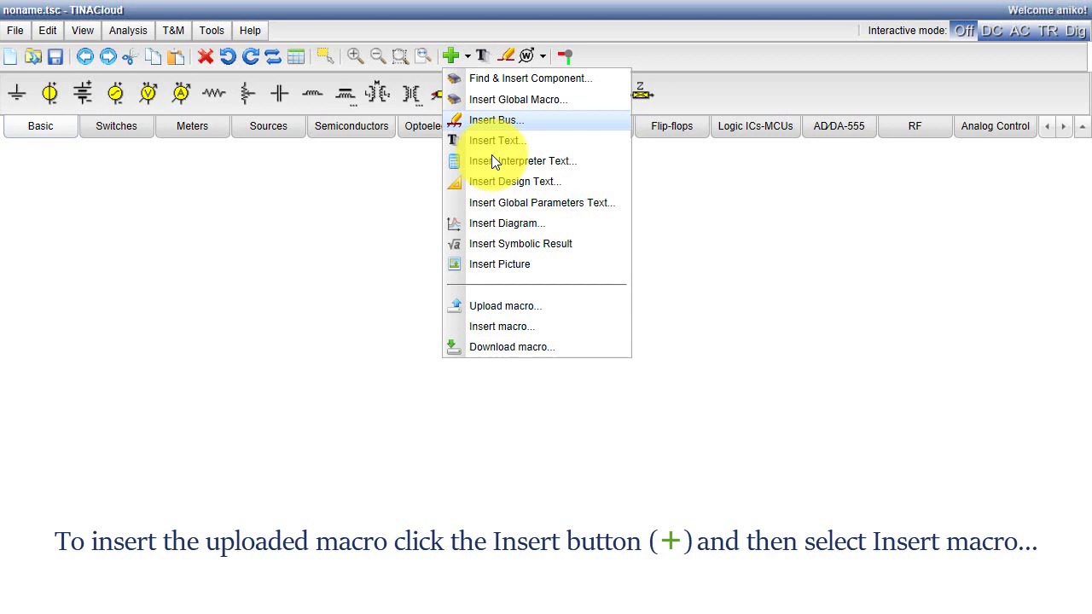
pyautogui.click(536, 326)
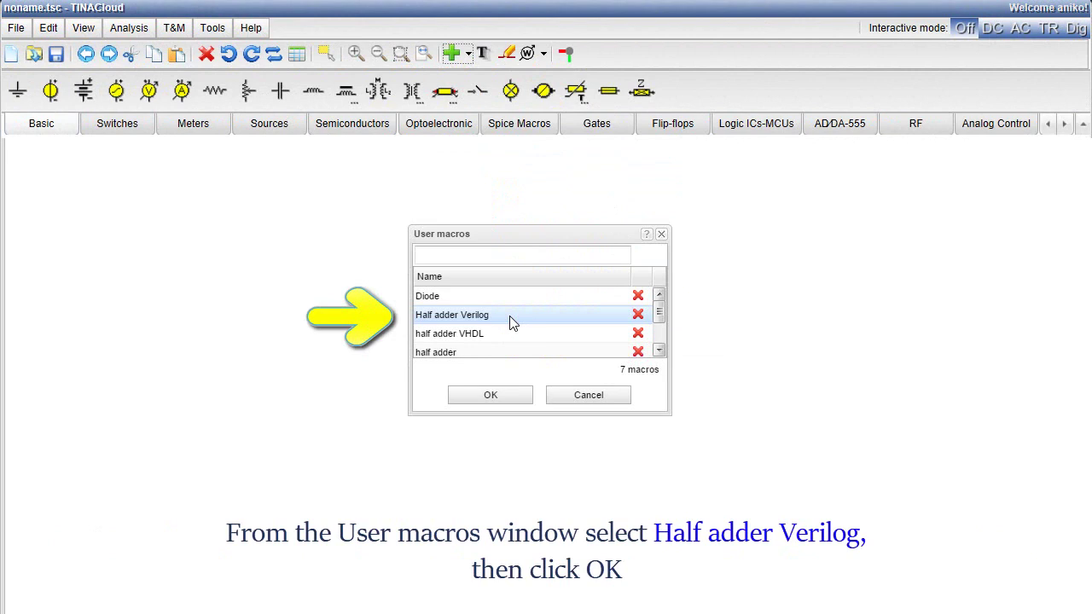
pyautogui.click(511, 401)
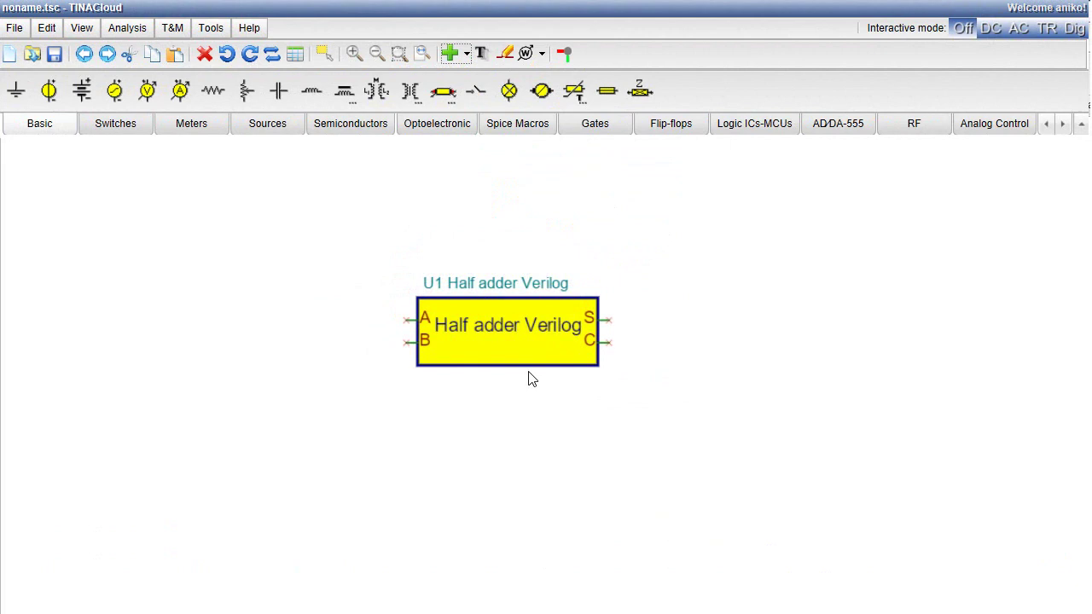
pyautogui.doubleClick(516, 346)
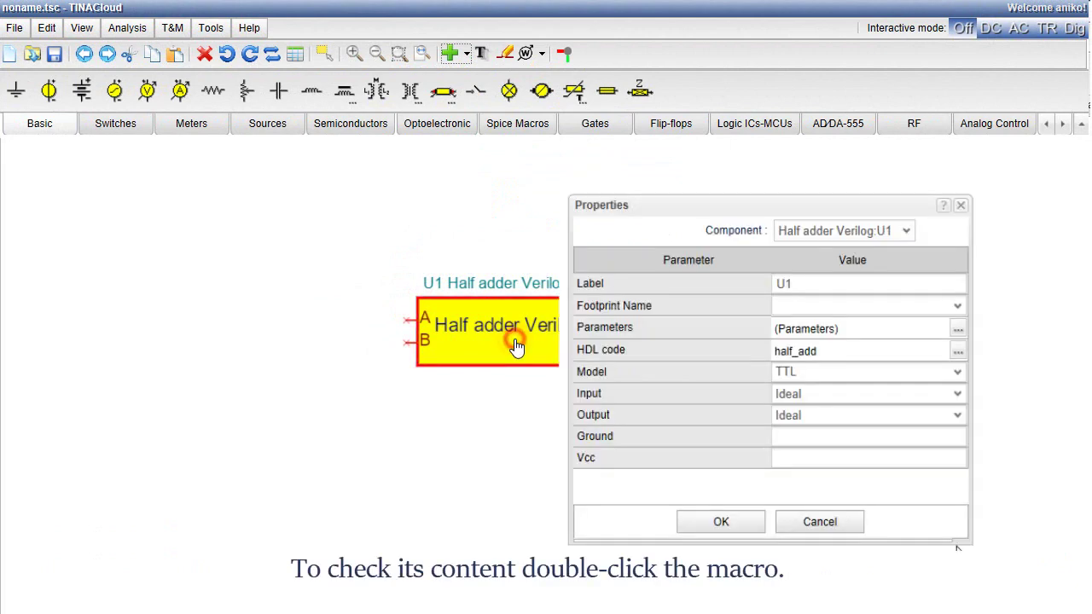
pyautogui.click(957, 352)
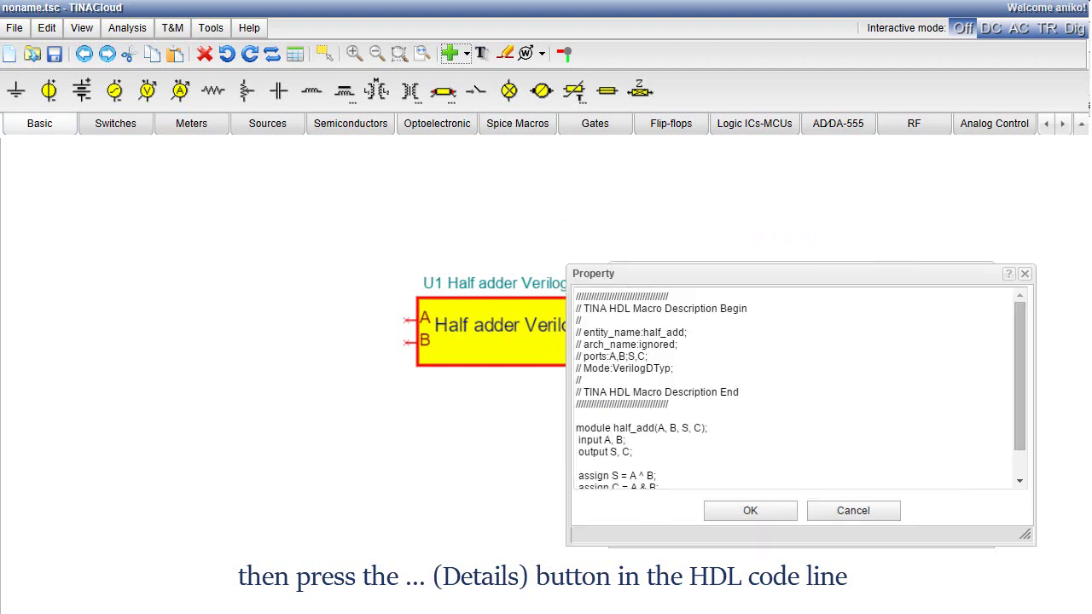
pyautogui.click(1017, 316)
pyautogui.moveTo(1018, 317); pyautogui.dragTo(1087, 356)
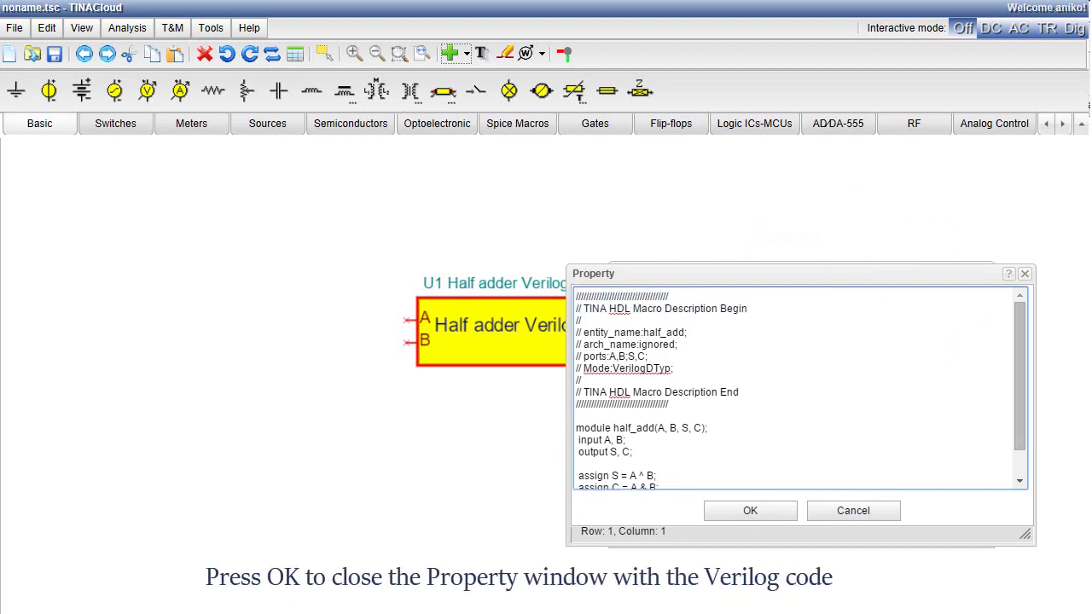
pyautogui.click(778, 510)
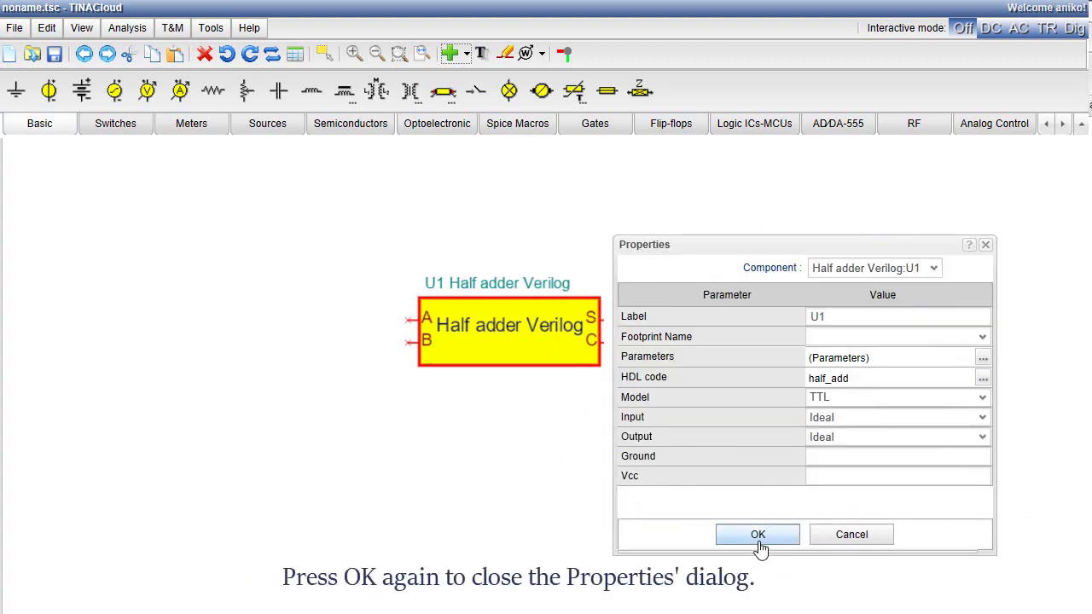
pyautogui.click(758, 537)
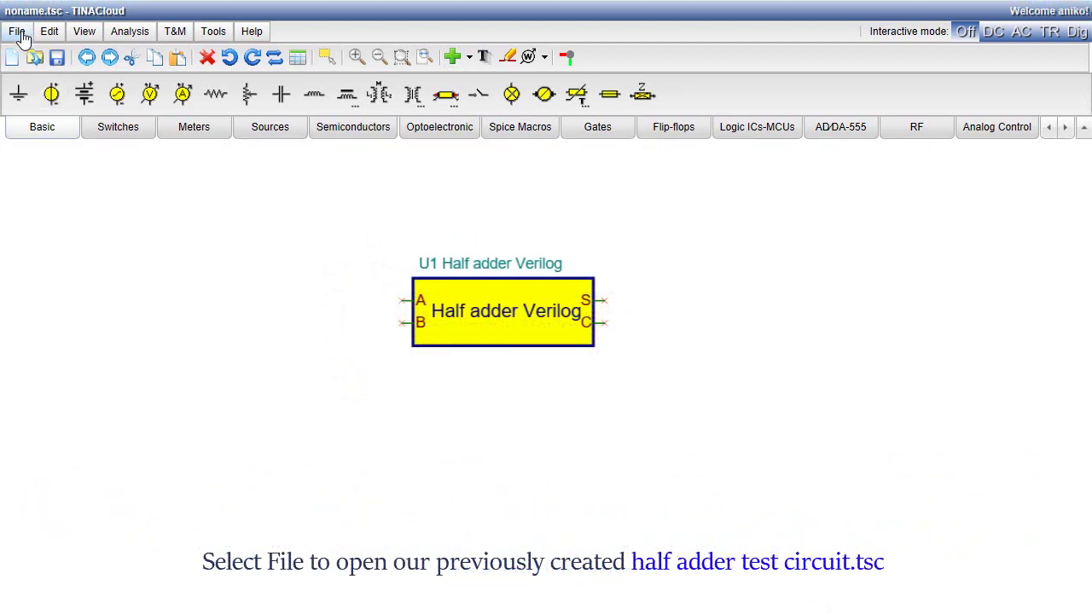
# Reopen half adder test circuit.tsc from the File menu's recent files.
pyautogui.click(21, 34)
pyautogui.moveTo(86, 95)
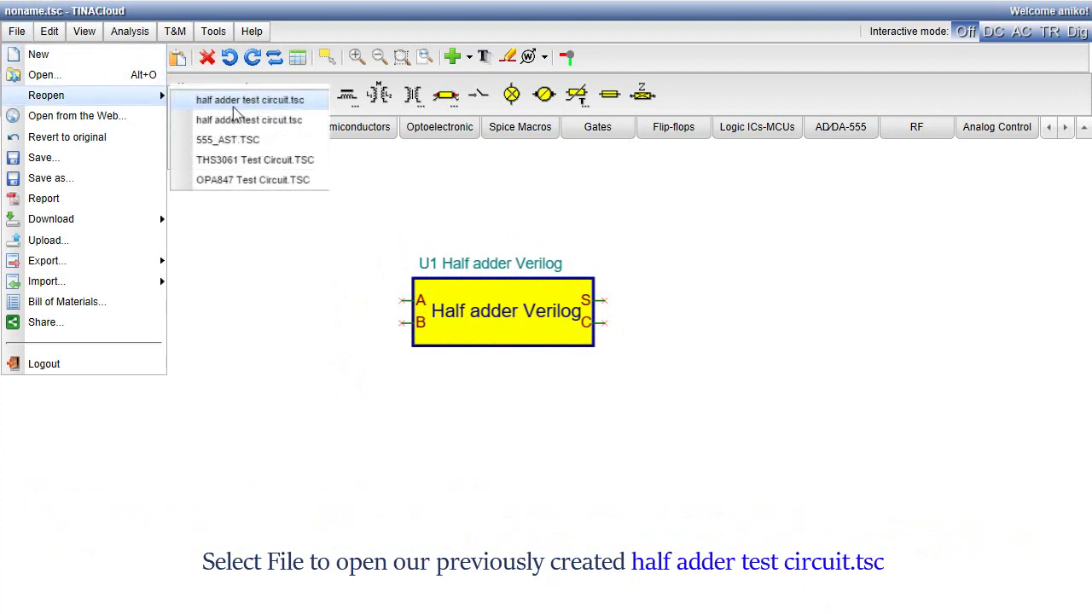
pyautogui.click(233, 101)
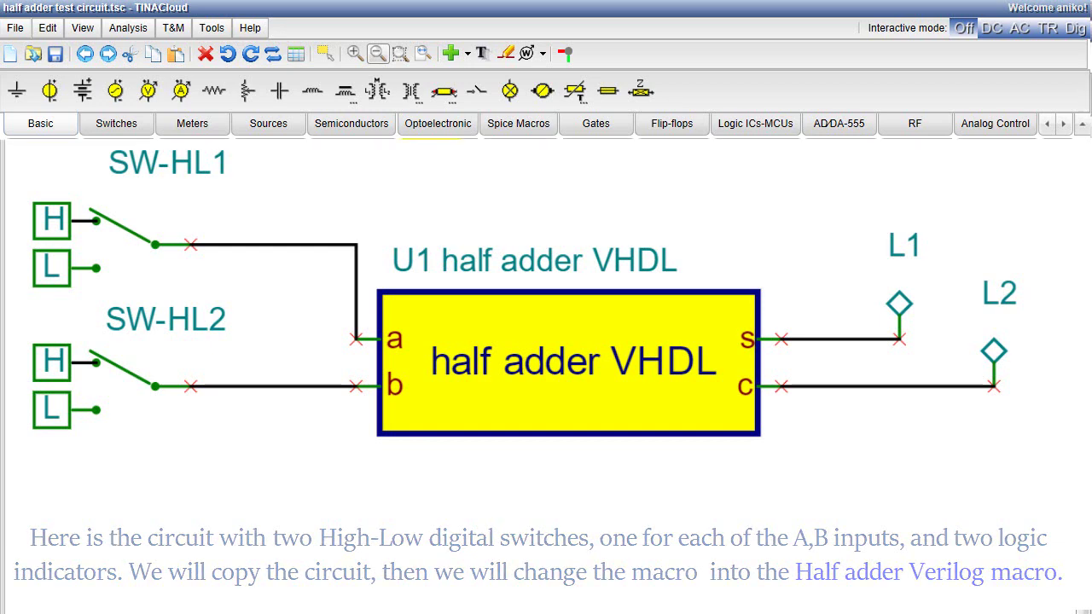
# Copy the switches, VHDL half adder and indicators, pasting the duplicate as SW-HL3, SW-HL4, U2, L3, L4.
pyautogui.click(378, 60)
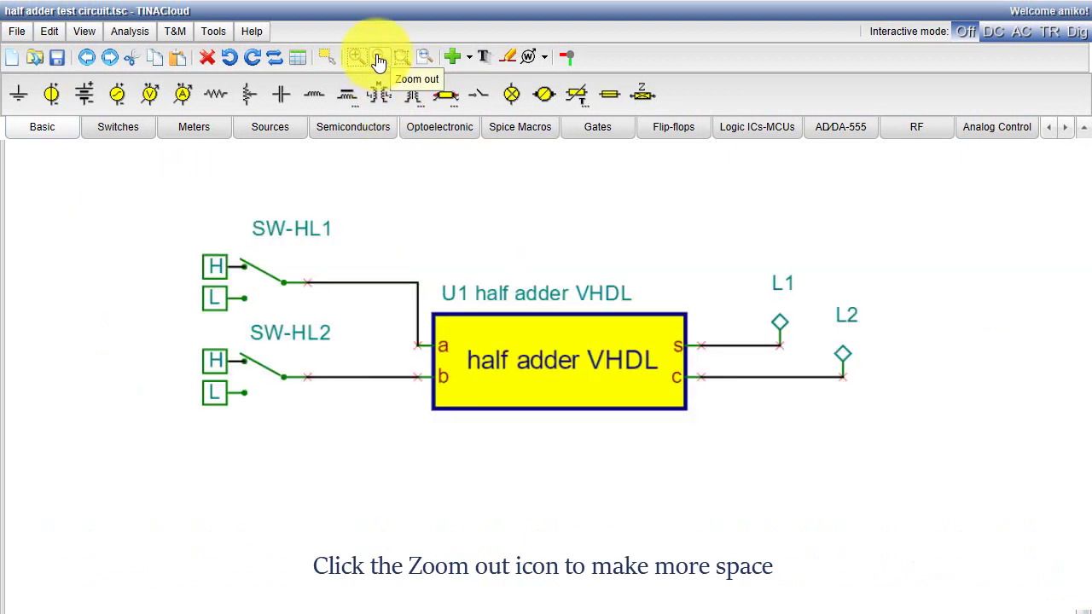
pyautogui.click(379, 59)
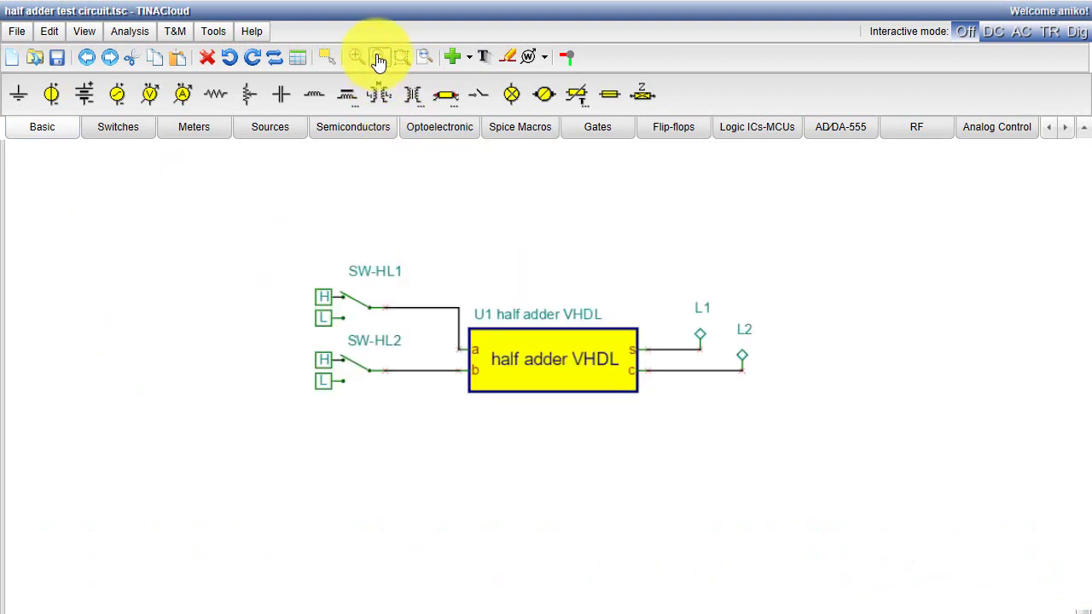
pyautogui.moveTo(848, 440); pyautogui.dragTo(607, 401)
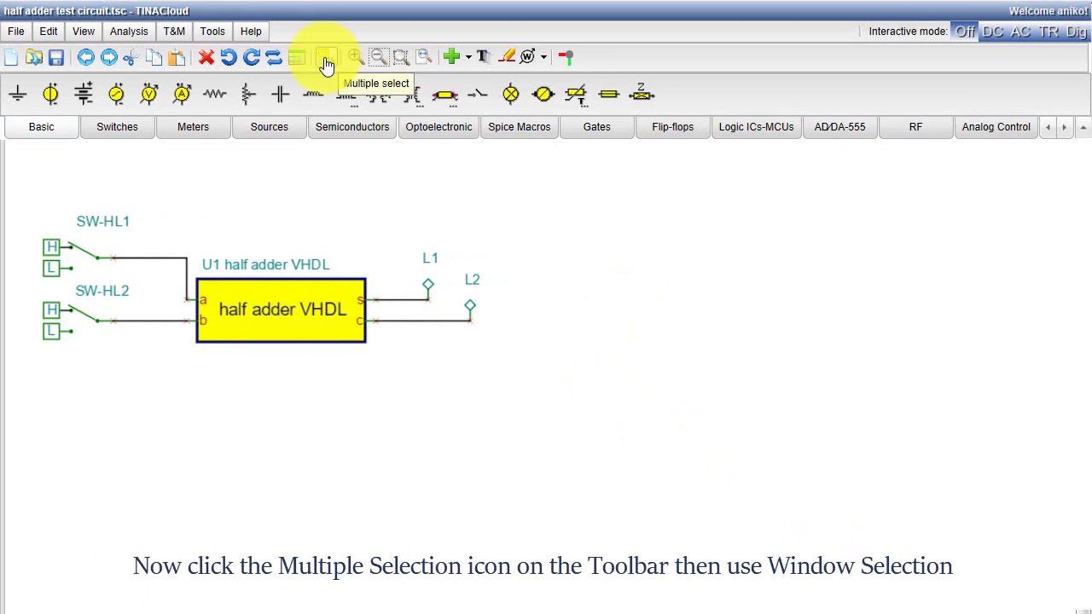
pyautogui.click(326, 65)
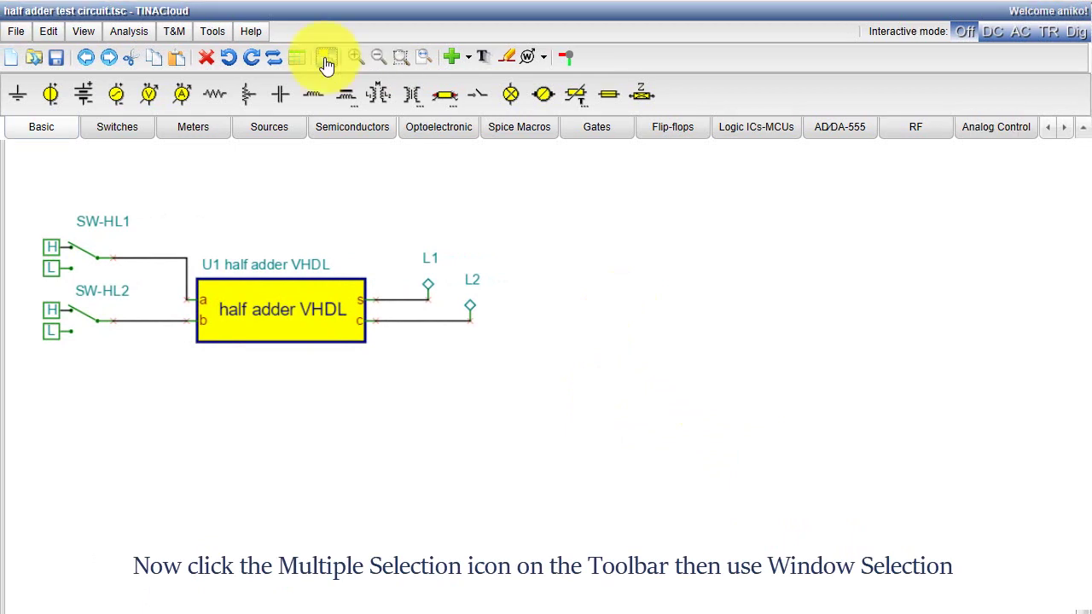
pyautogui.moveTo(11, 187); pyautogui.dragTo(554, 401)
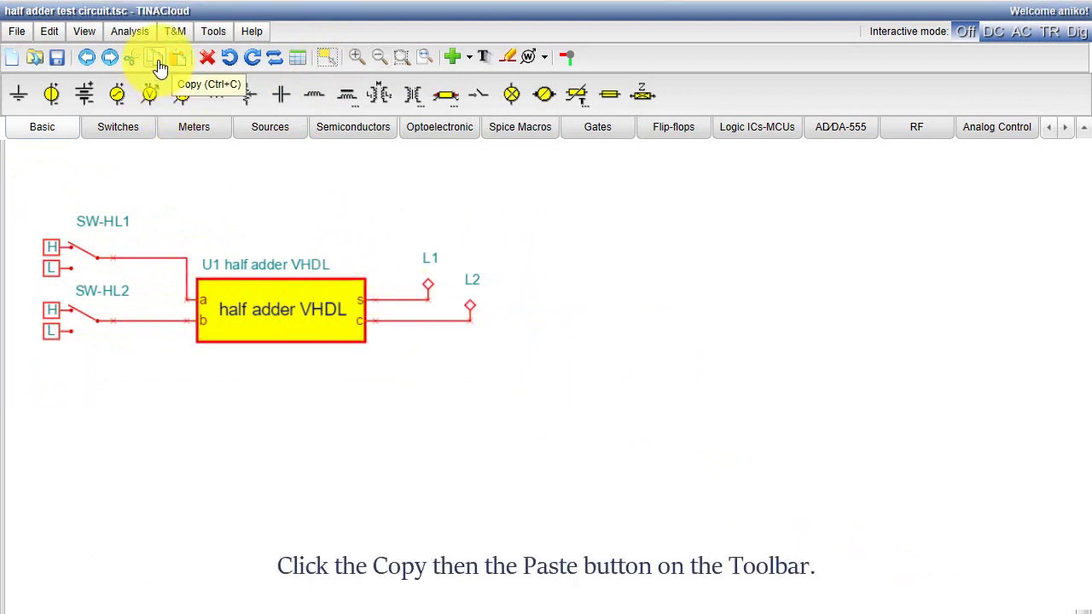
pyautogui.click(157, 62)
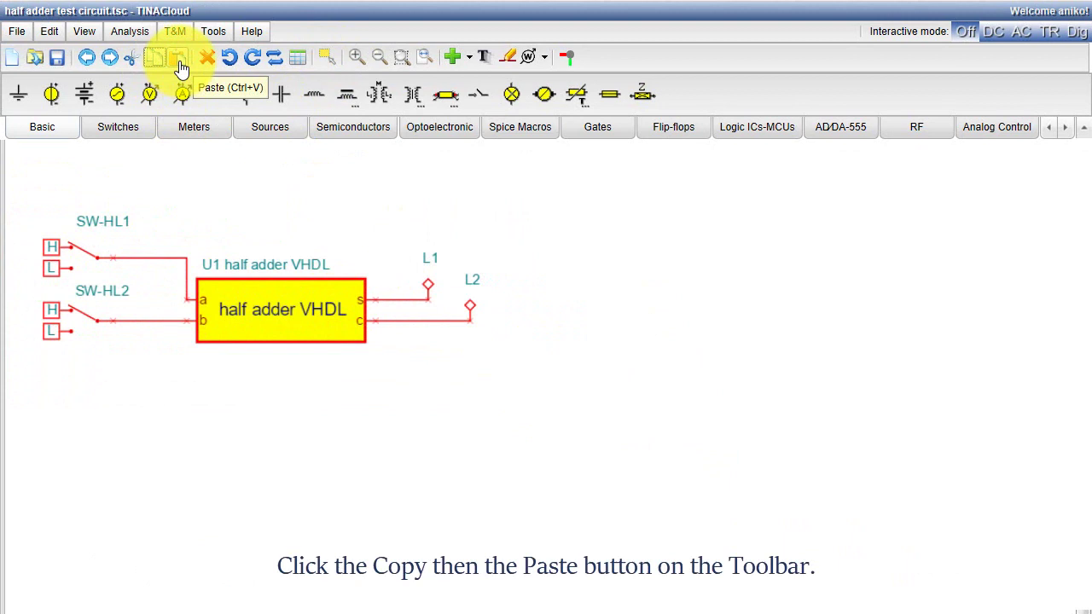
pyautogui.click(179, 59)
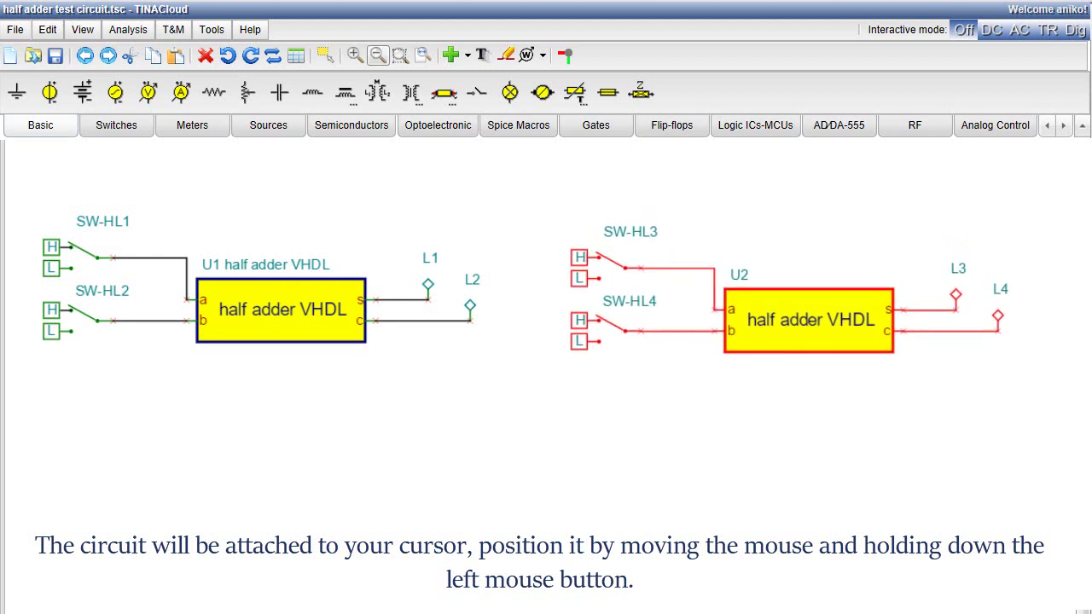
pyautogui.click(824, 207)
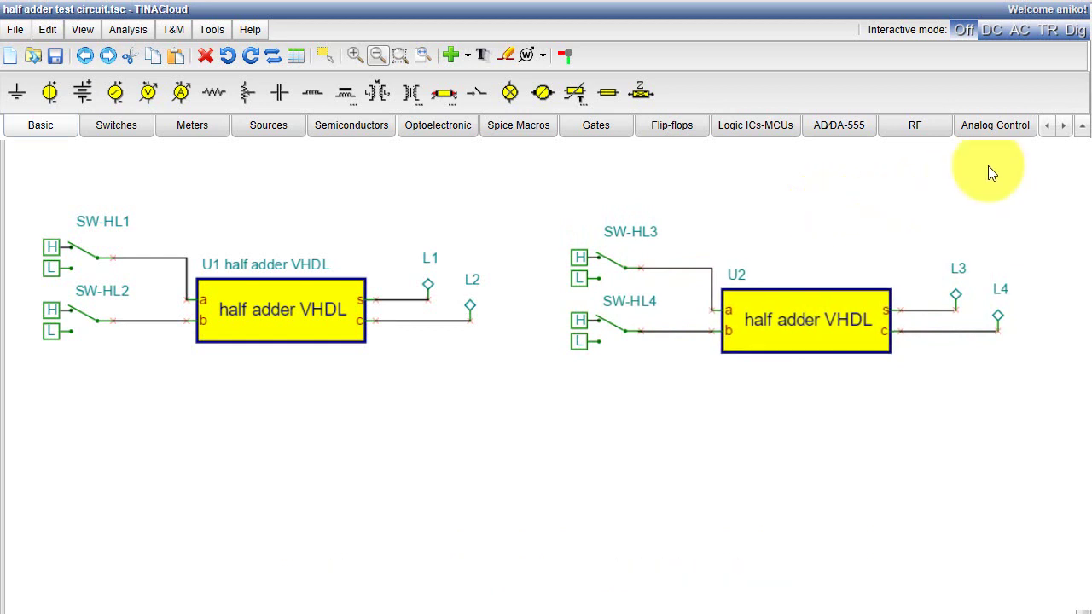
# Delete the copied VHDL block U2 and put the Half adder Verilog macro in its place.
pyautogui.click(792, 341)
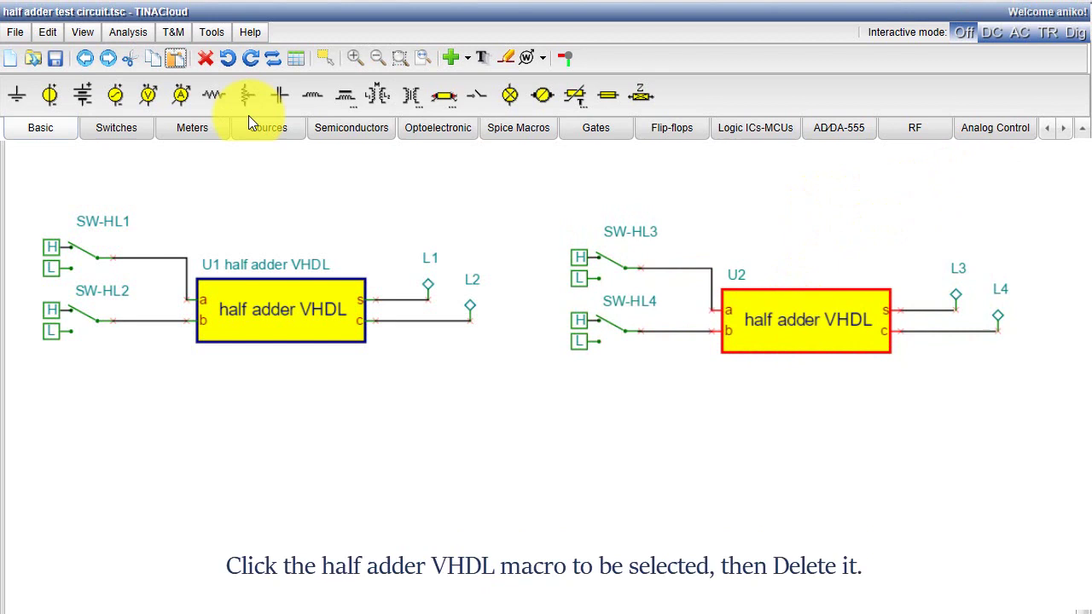
pyautogui.click(209, 63)
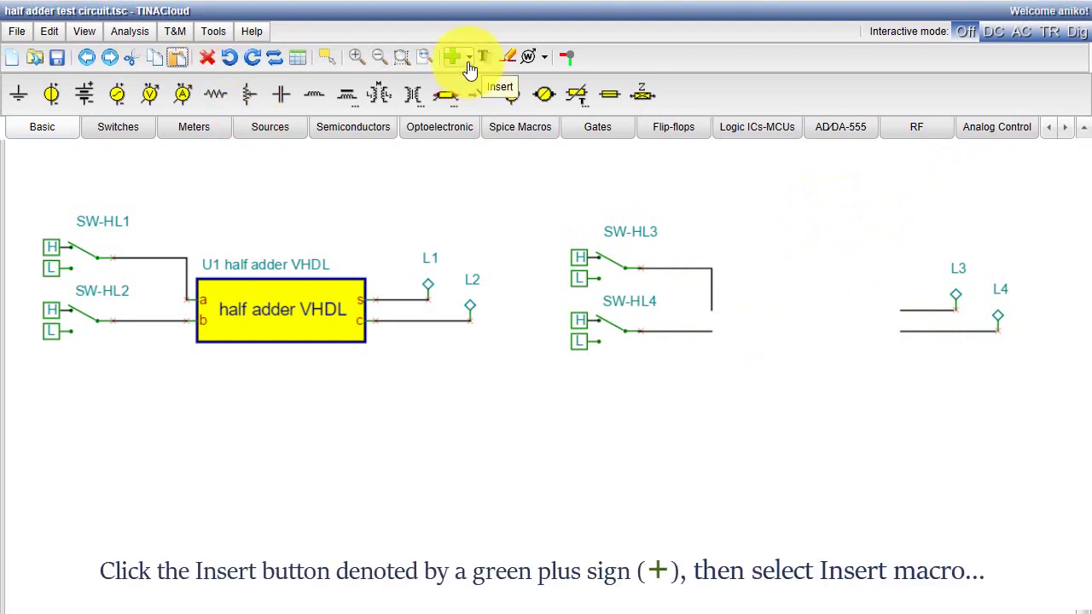
pyautogui.click(467, 65)
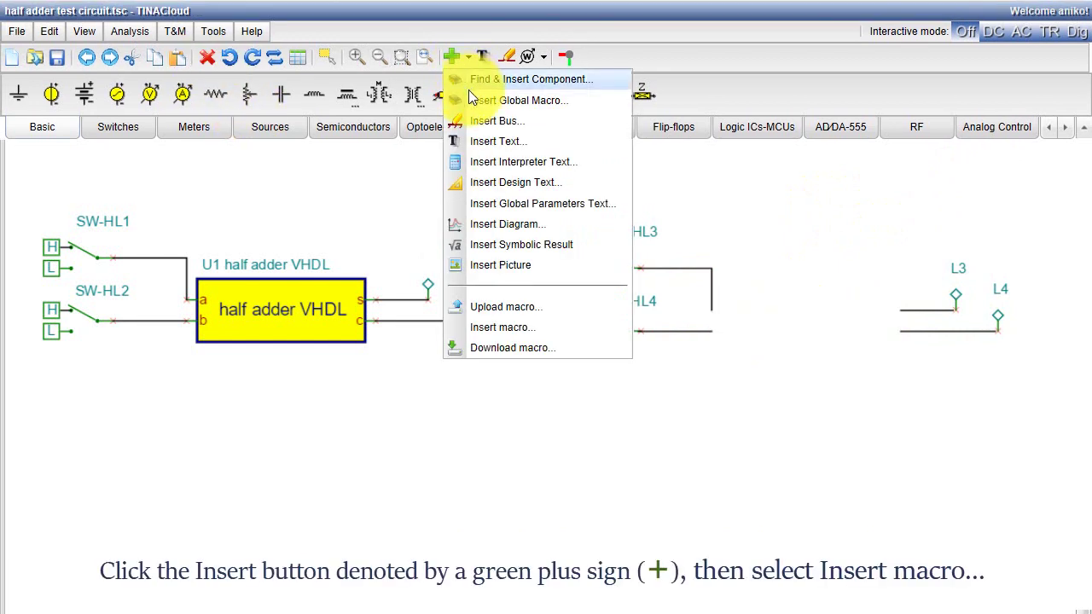
pyautogui.click(521, 337)
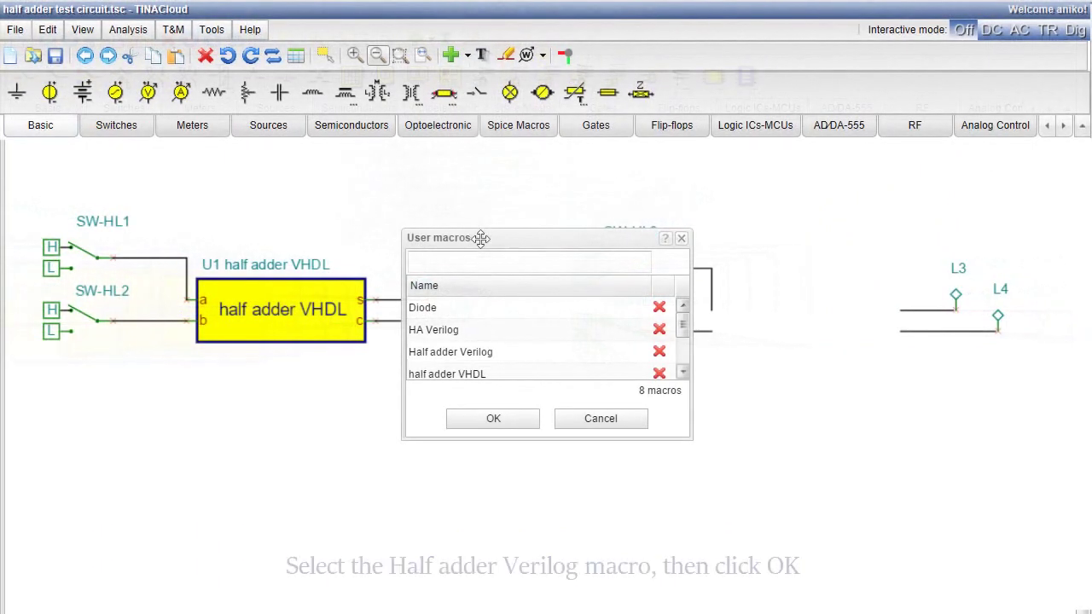
pyautogui.click(489, 361)
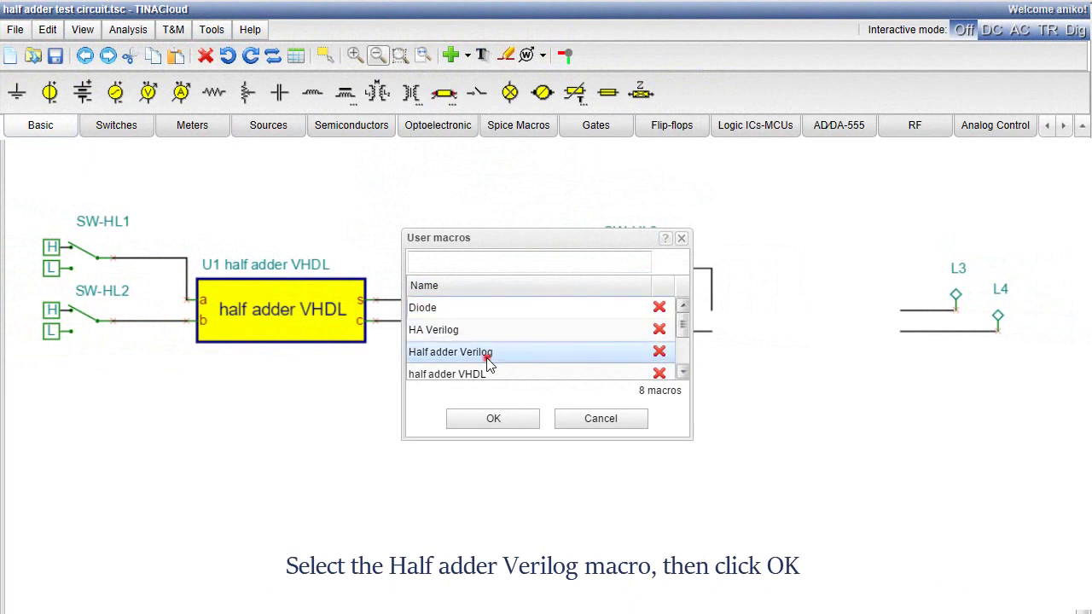
pyautogui.click(494, 421)
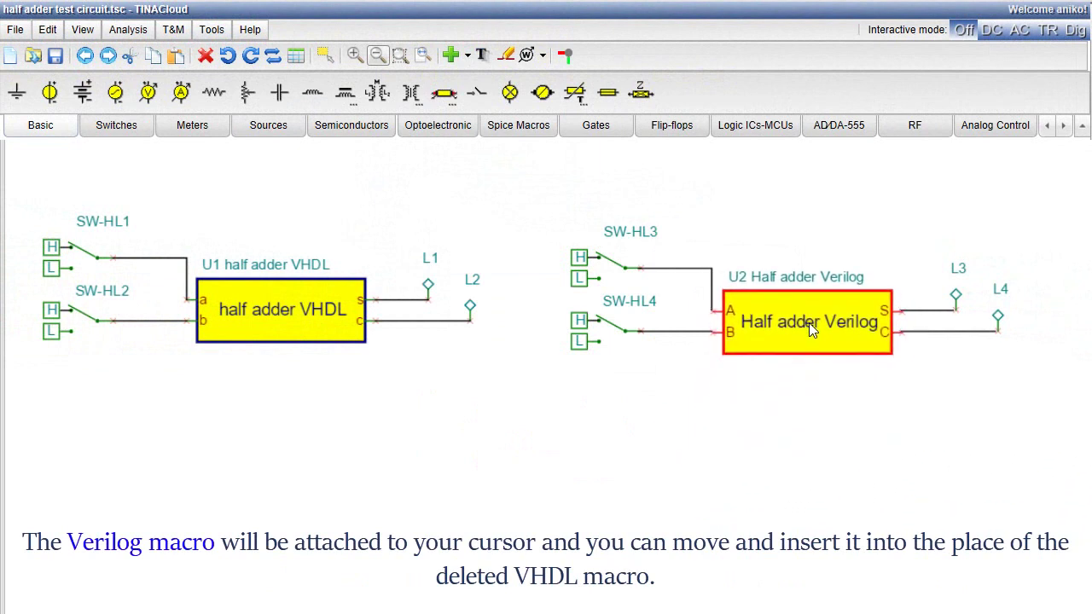
pyautogui.click(809, 325)
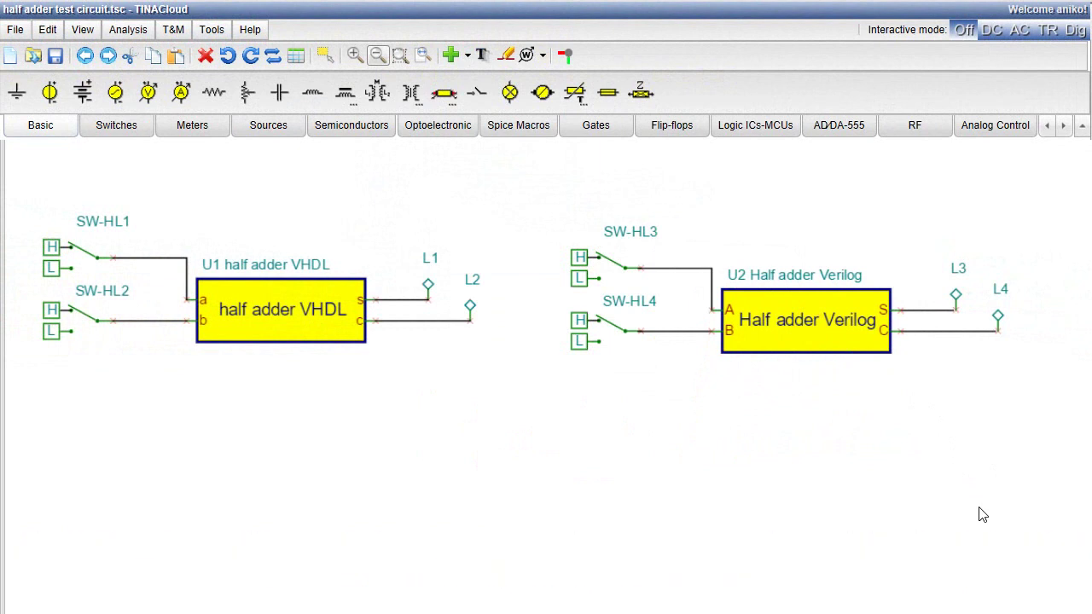
# Save the circuit as half adder test circuit2.tsc.
pyautogui.click(56, 59)
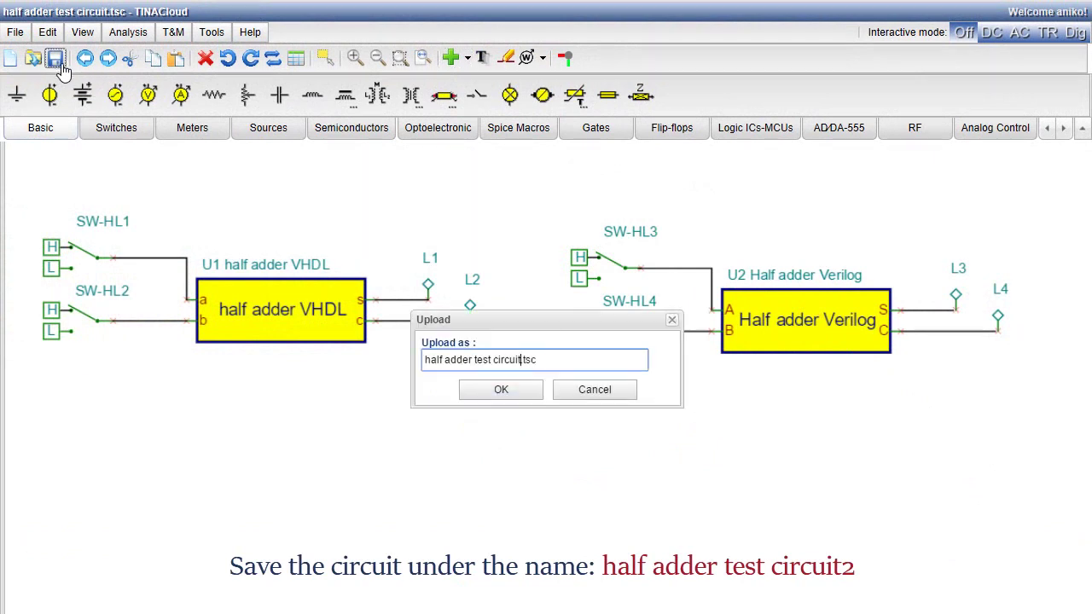
pyautogui.click(521, 360)
pyautogui.press('Return')
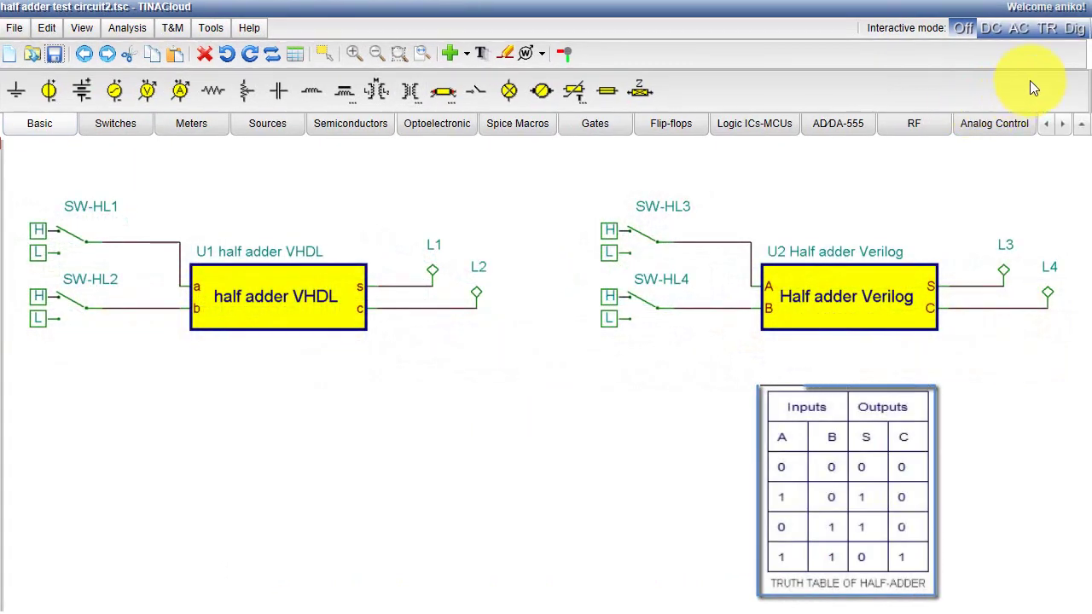
# Run Dig interactive mode and toggle SW-HL1 low, then back high, to check the outputs.
pyautogui.click(1073, 31)
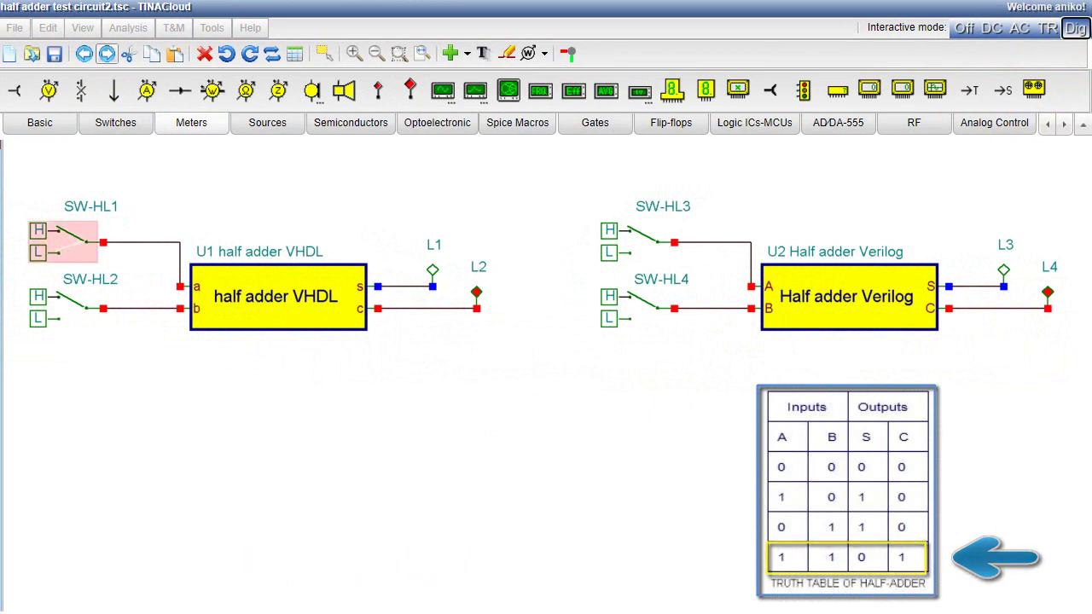
pyautogui.click(88, 242)
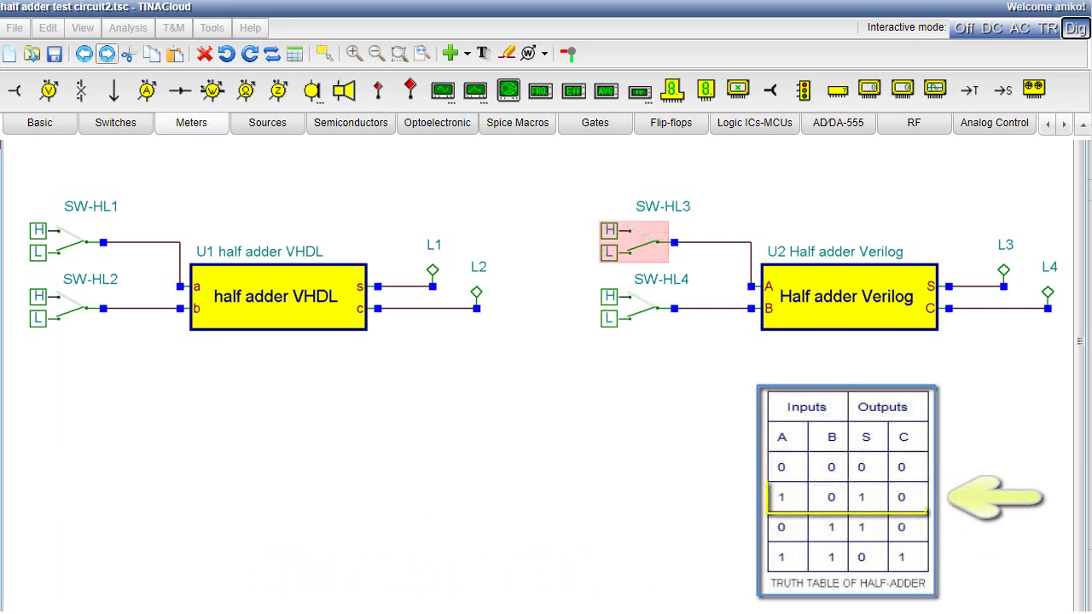
pyautogui.click(85, 243)
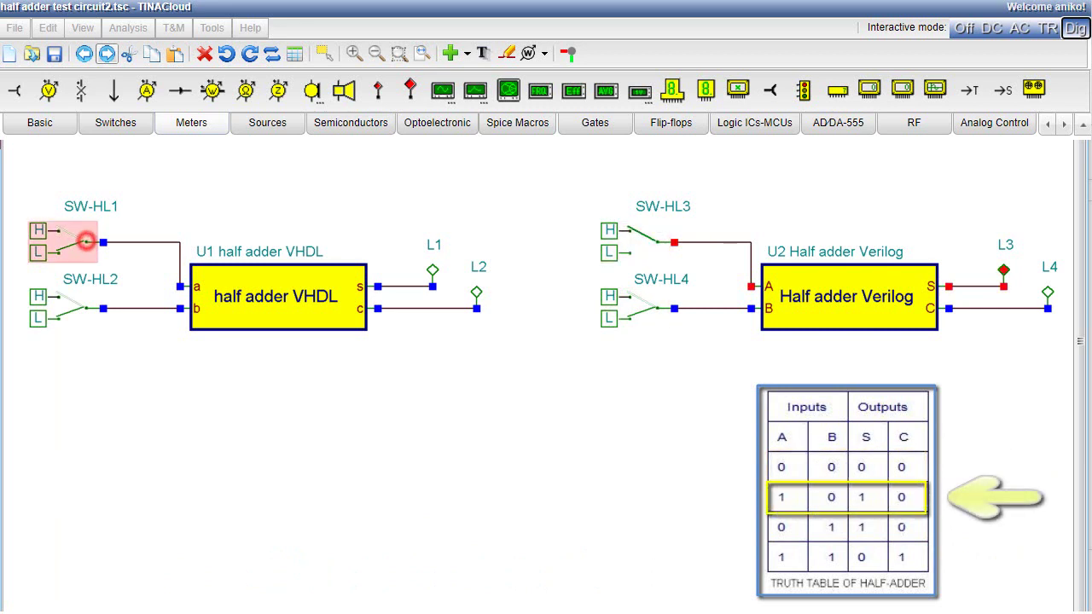